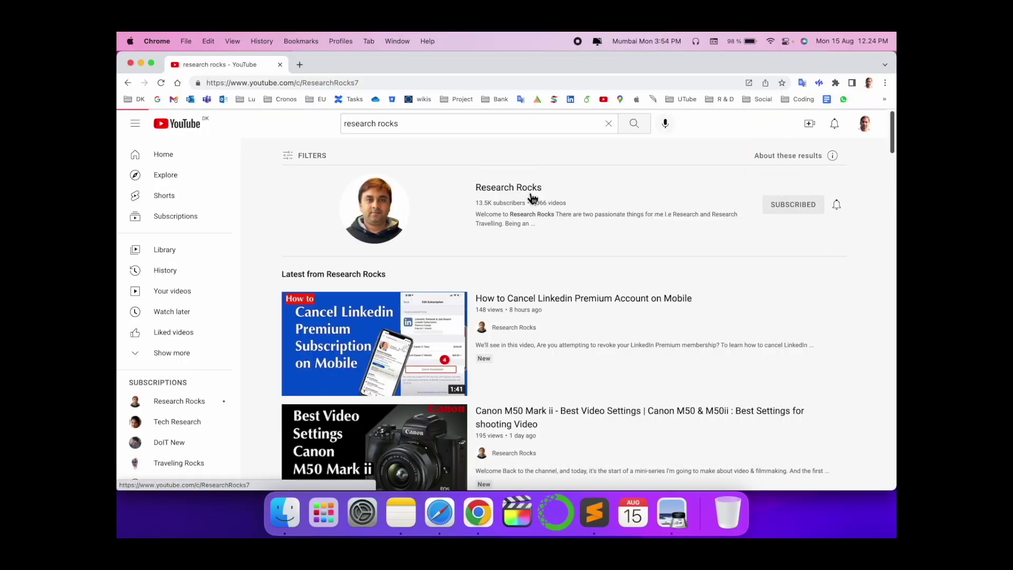
# - Open the VideoProc Vlogger product page in a new tab beside the Research Rocks channel
pyautogui.click(531, 198)
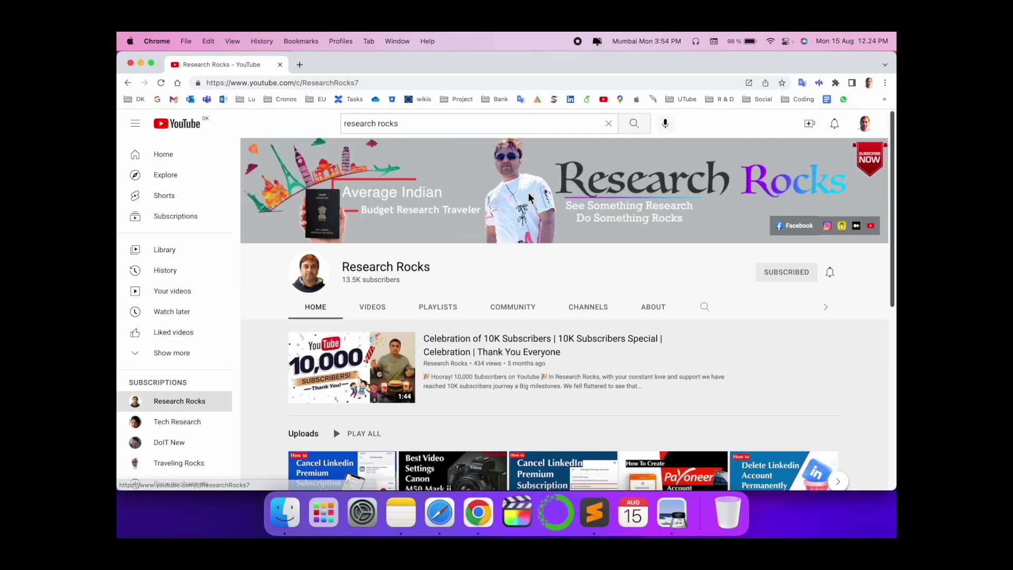
pyautogui.click(299, 64)
pyautogui.write('https://www.videoproc.com/video-editing-software/?ttref=w2bd-dhm2208-rocks')
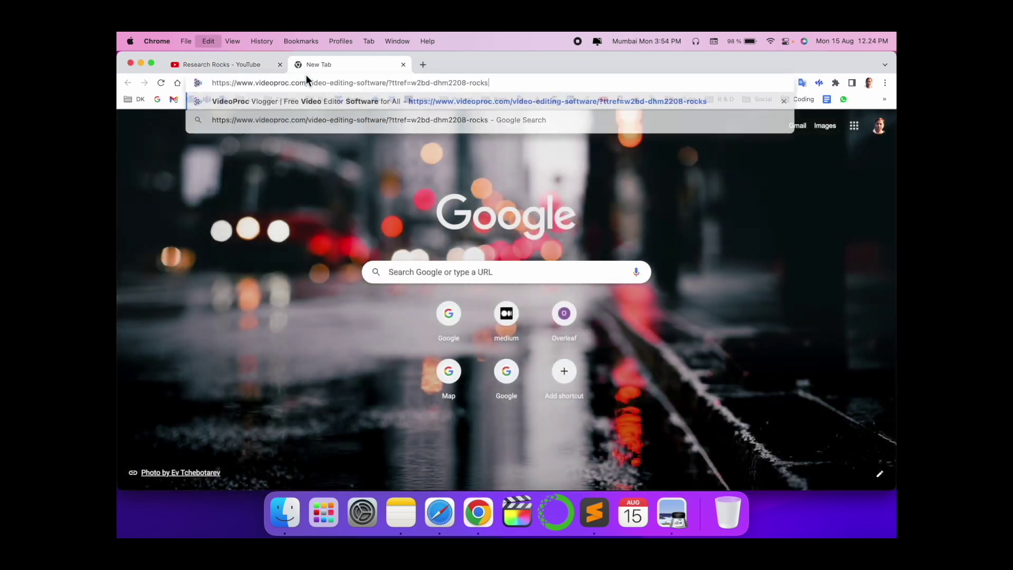
pyautogui.press('Return')
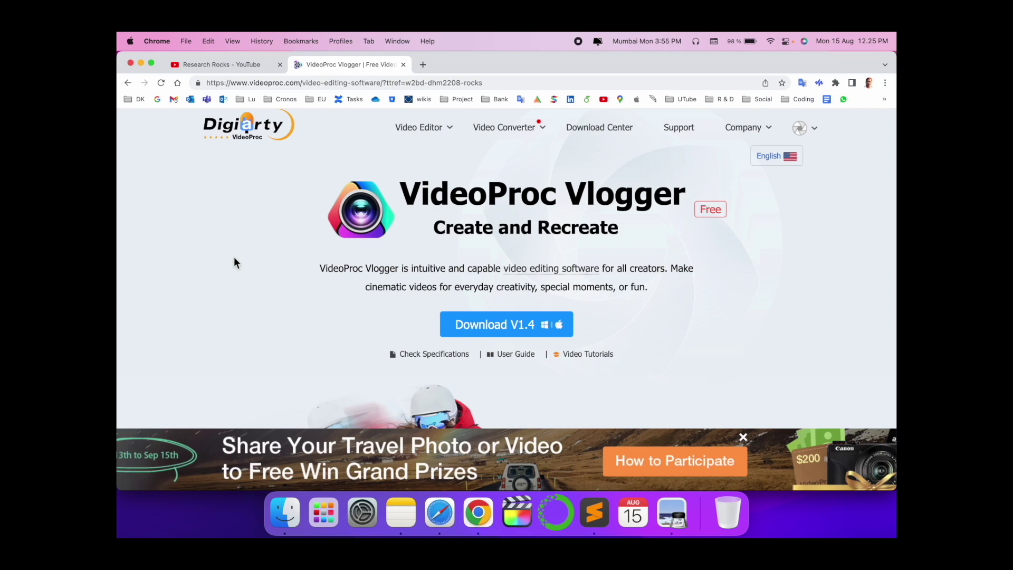
# - Scroll through the VideoProc Vlogger product page, highlighting its intro paragraph, then return to the top
pyautogui.scroll(-2, 233, 257)
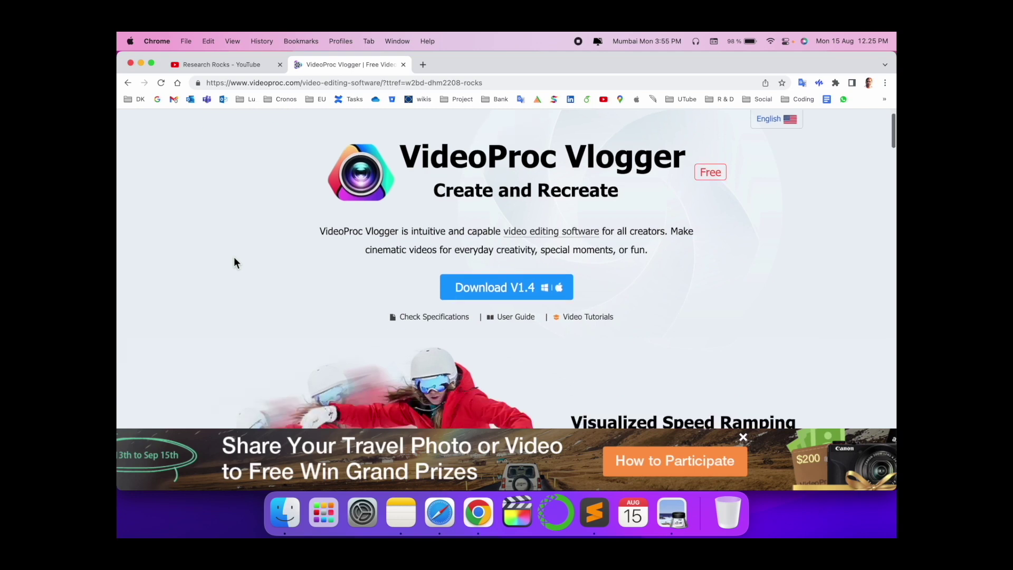
pyautogui.tripleClick(402, 222)
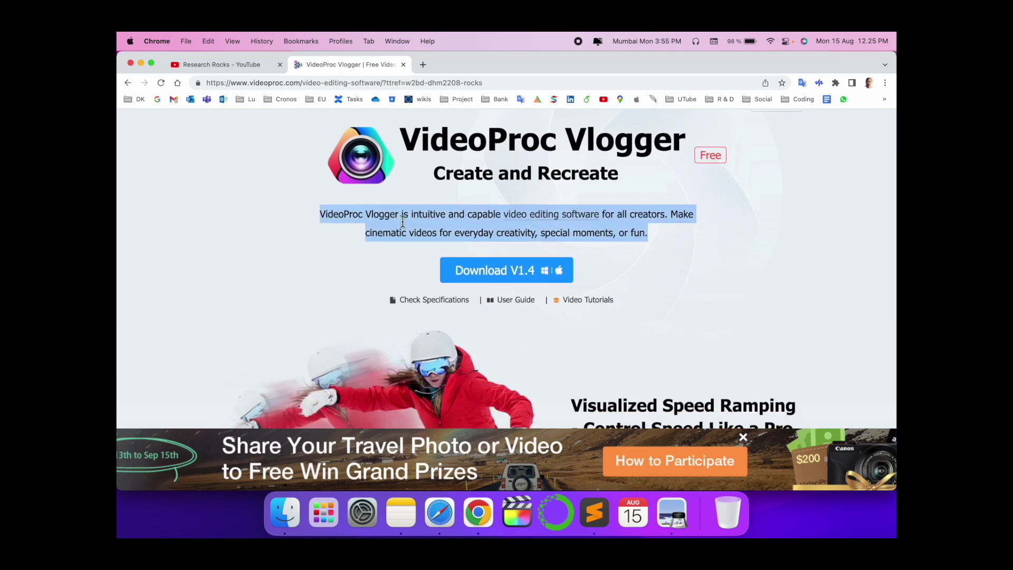
pyautogui.scroll(2, 402, 222)
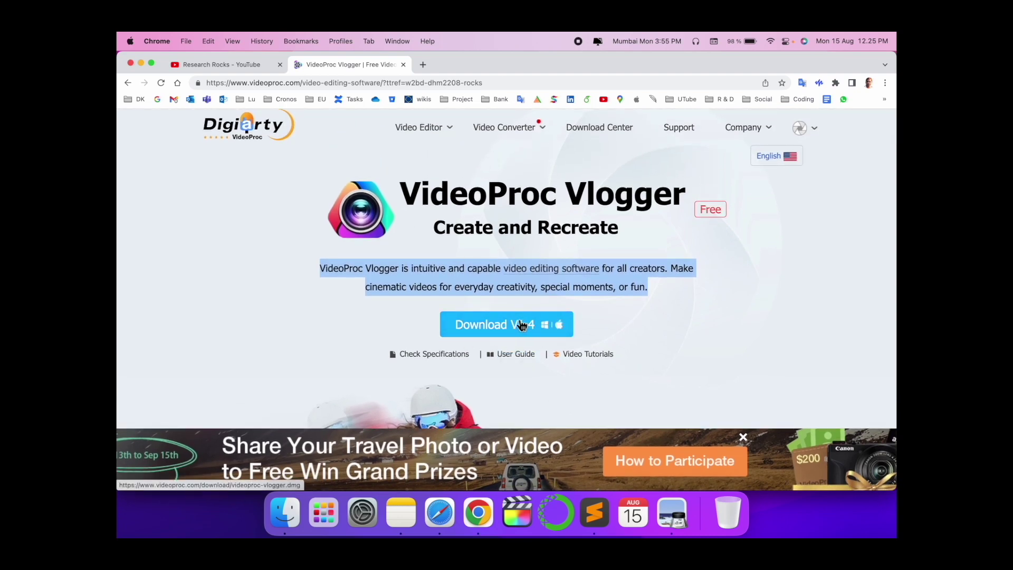
pyautogui.scroll(-5, 548, 331)
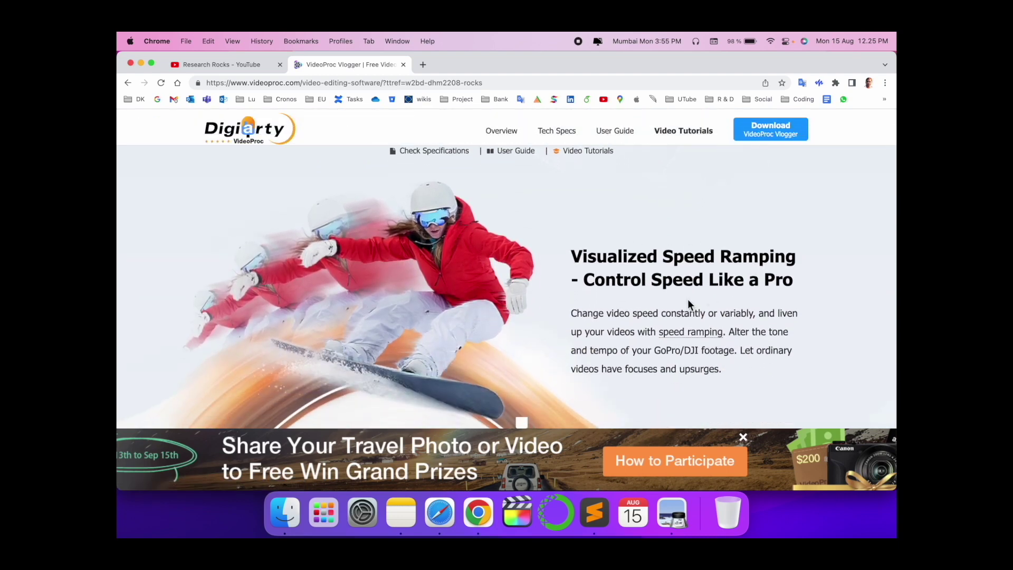
pyautogui.scroll(-2, 687, 300)
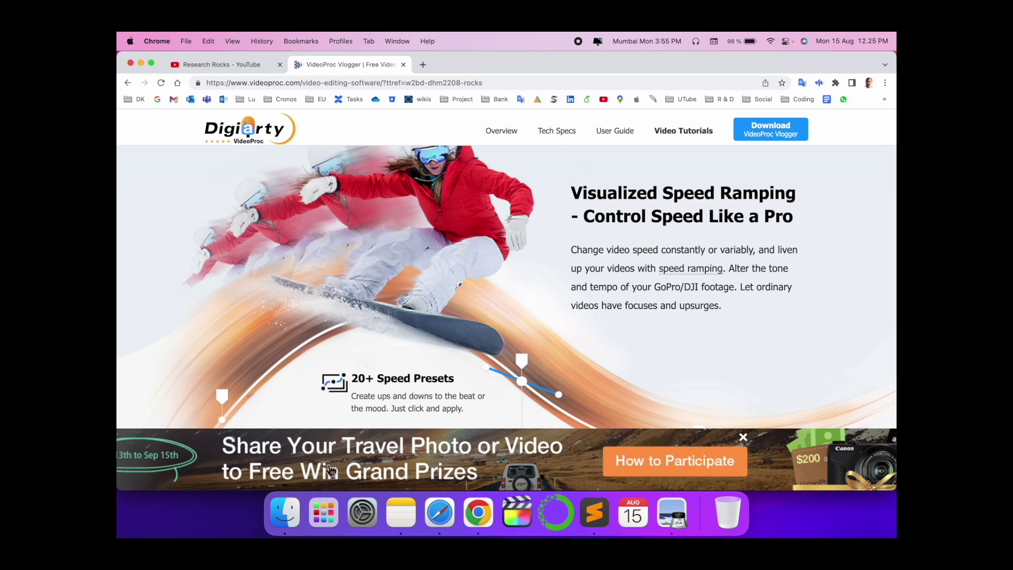
pyautogui.scroll(-10, 438, 390)
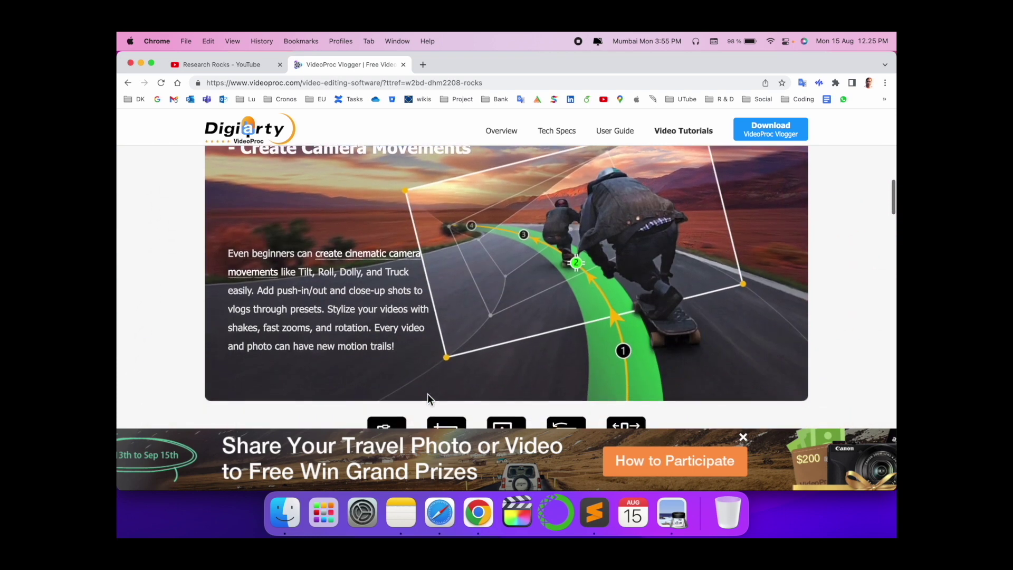
pyautogui.scroll(-5, 427, 393)
pyautogui.scroll(-11, 427, 394)
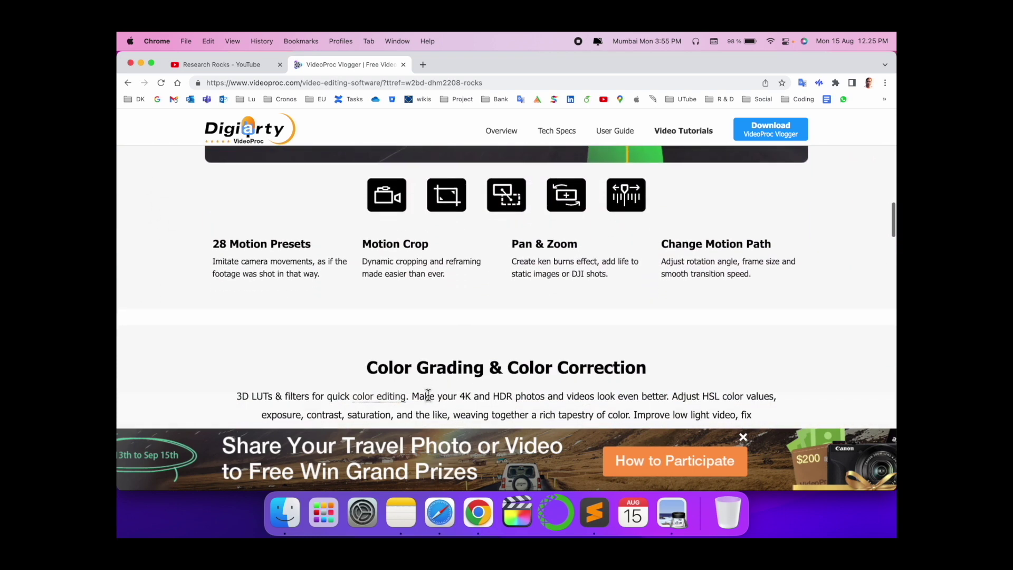
pyautogui.scroll(-7, 427, 394)
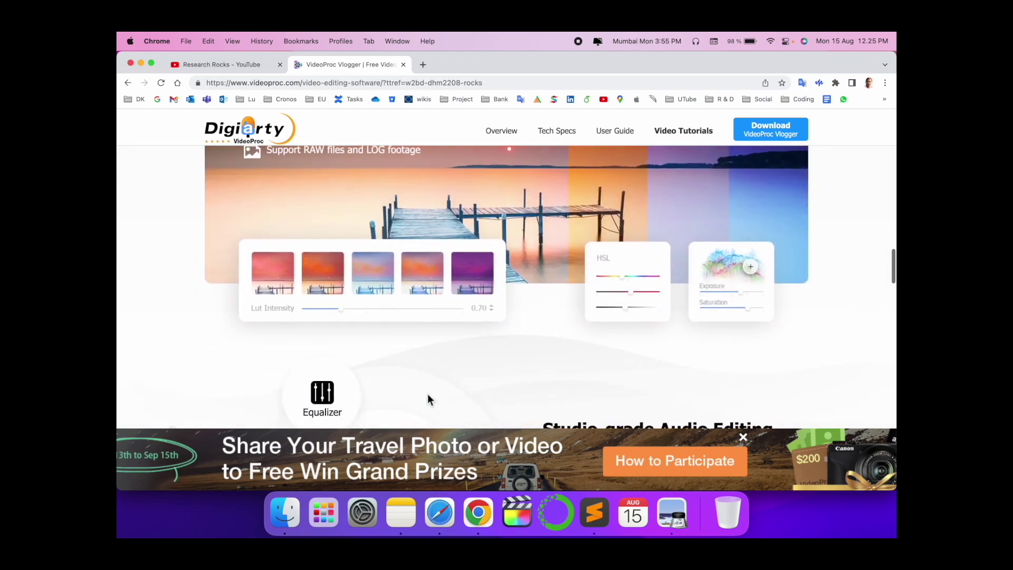
pyautogui.scroll(-5, 428, 393)
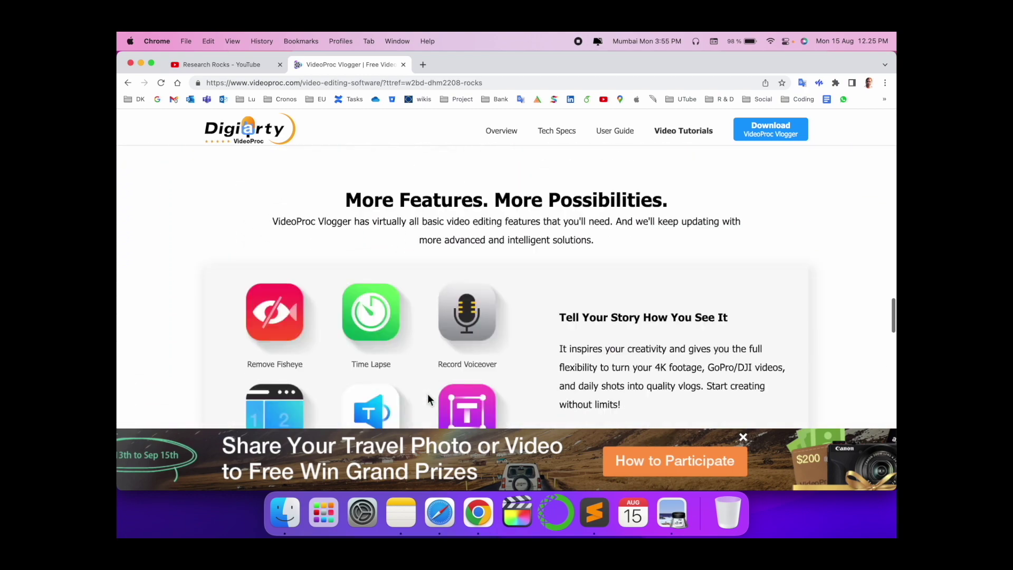
pyautogui.press('Home')
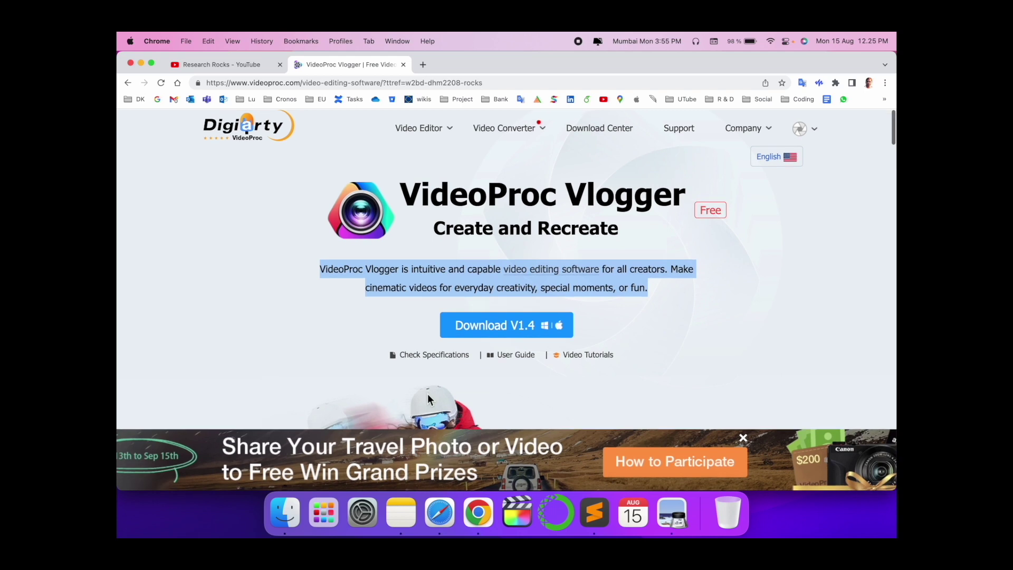
pyautogui.click(292, 313)
# - Start the VideoProc Vlogger V1.4 download and briefly play the Meet VideoProc Vlogger tutorial video
pyautogui.click(494, 328)
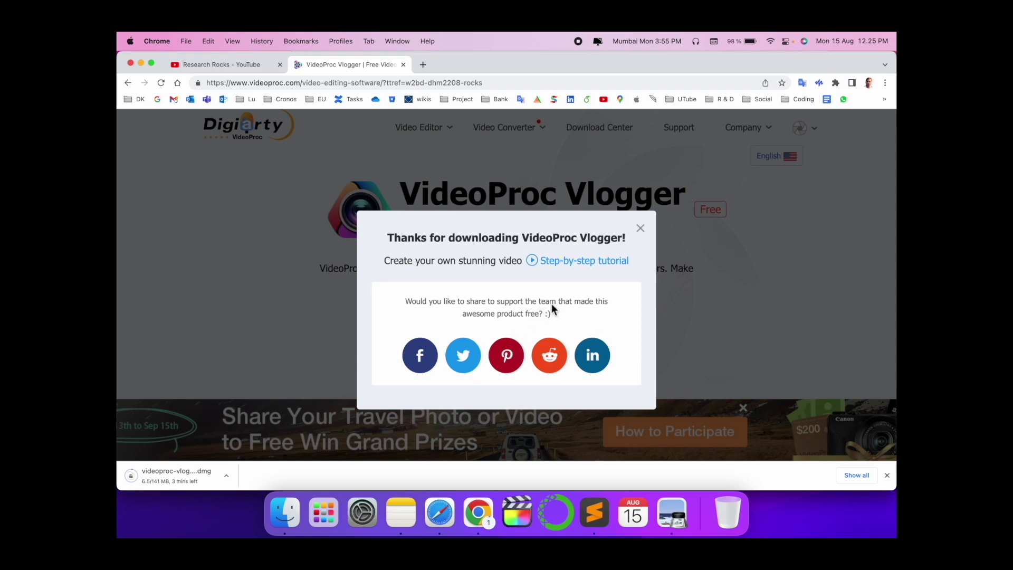
pyautogui.click(594, 263)
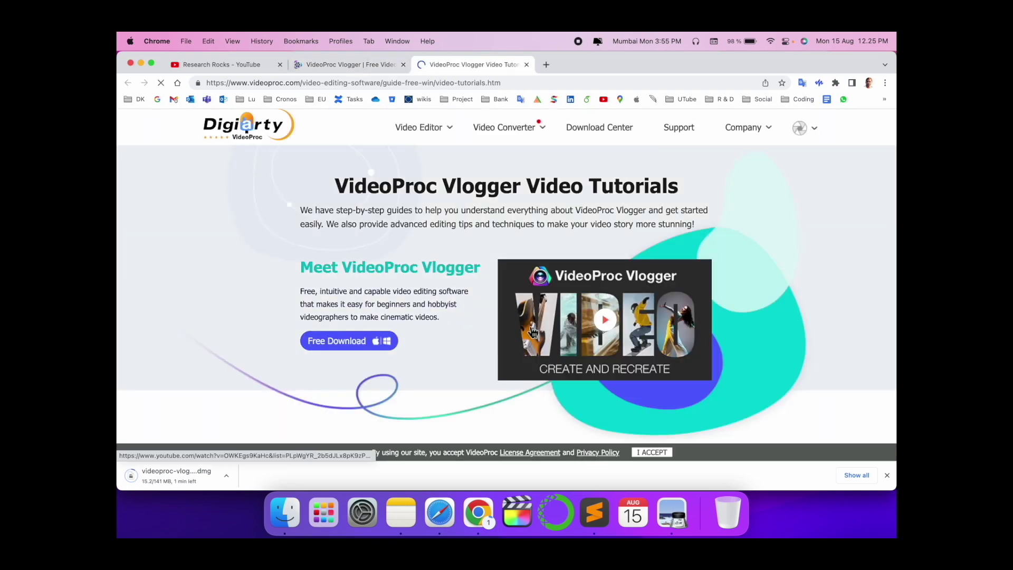
pyautogui.click(612, 320)
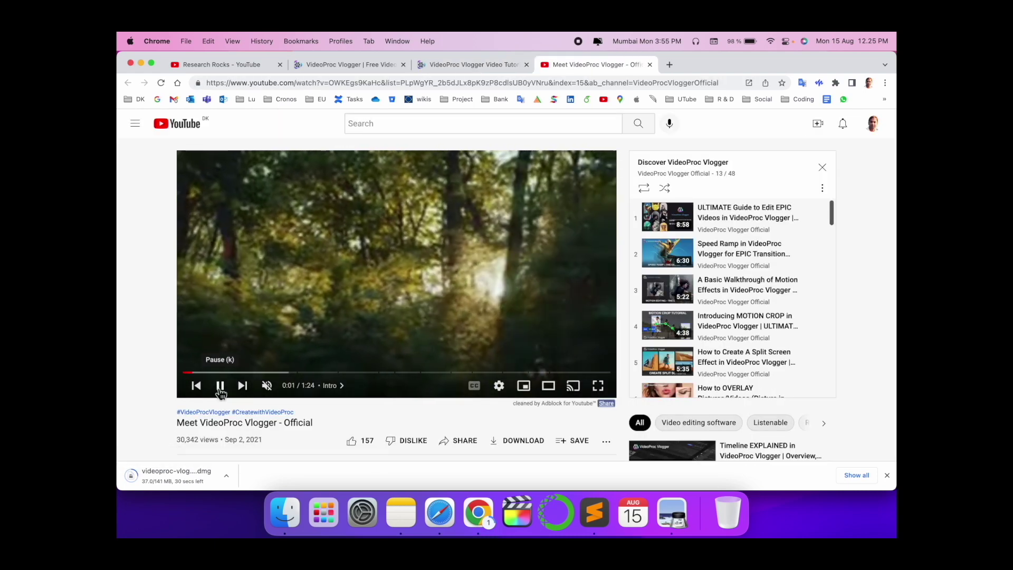
pyautogui.click(221, 392)
pyautogui.click(508, 65)
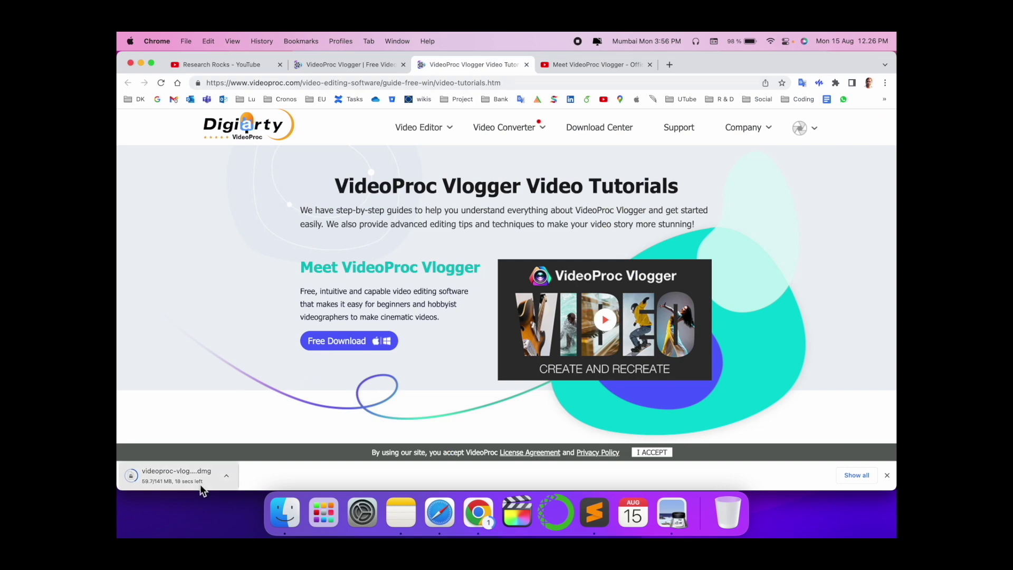
# - Return to the product tab and browse it while the 141 MB .dmg finishes downloading
pyautogui.hotkey('ctrl', 'shift', 'Tab')
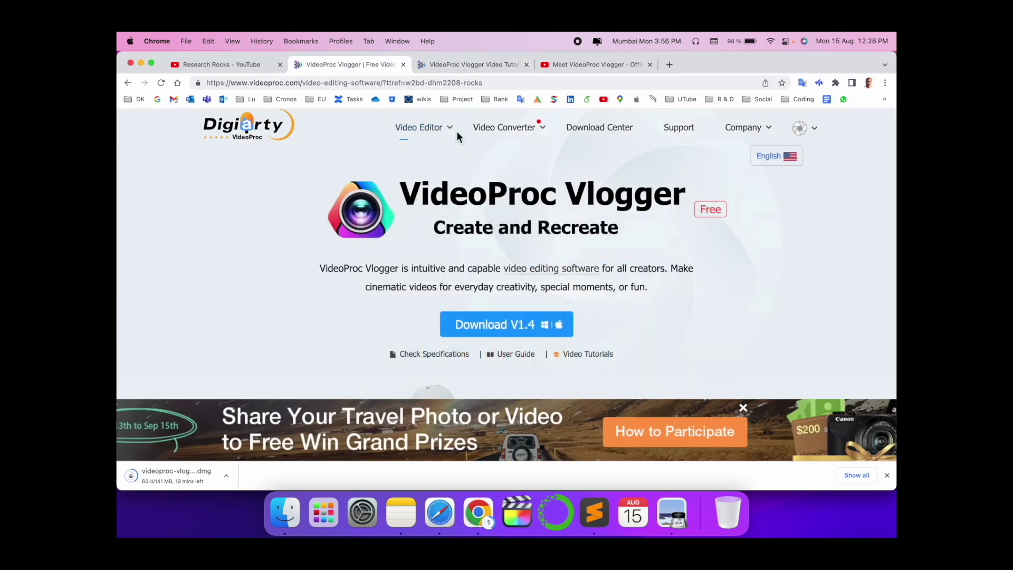
pyautogui.moveTo(453, 131)
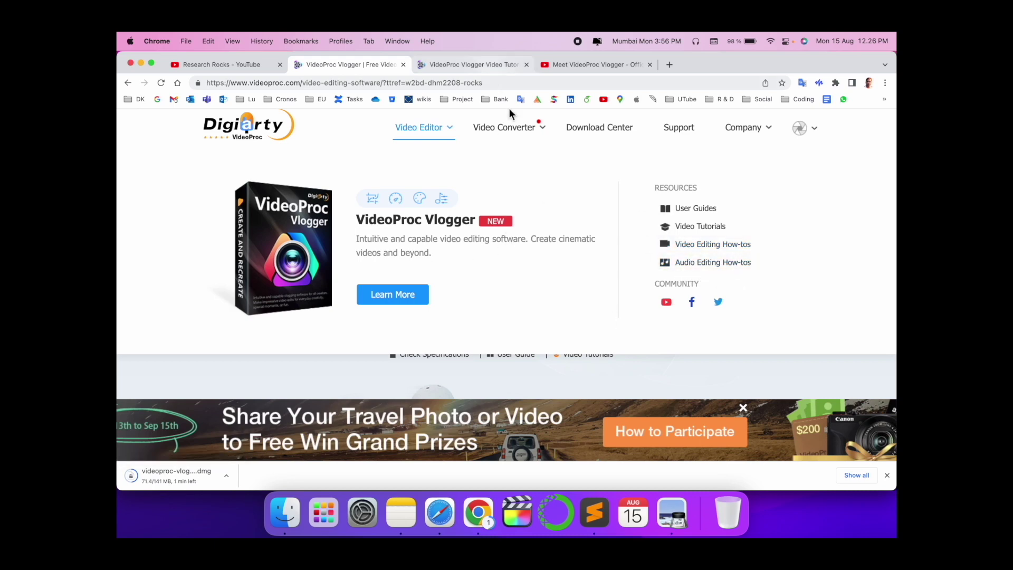
pyautogui.moveTo(531, 135)
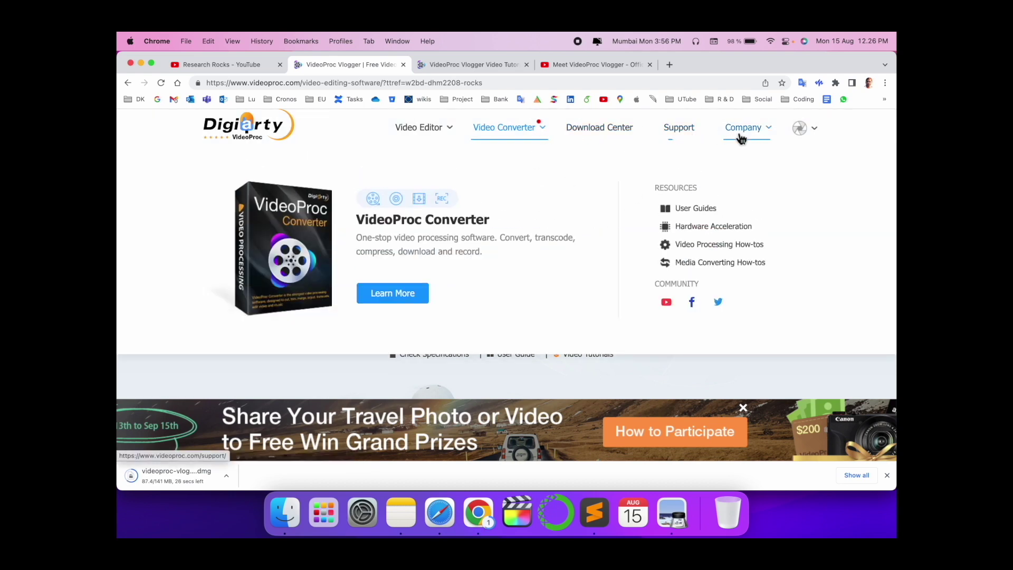
pyautogui.moveTo(799, 133)
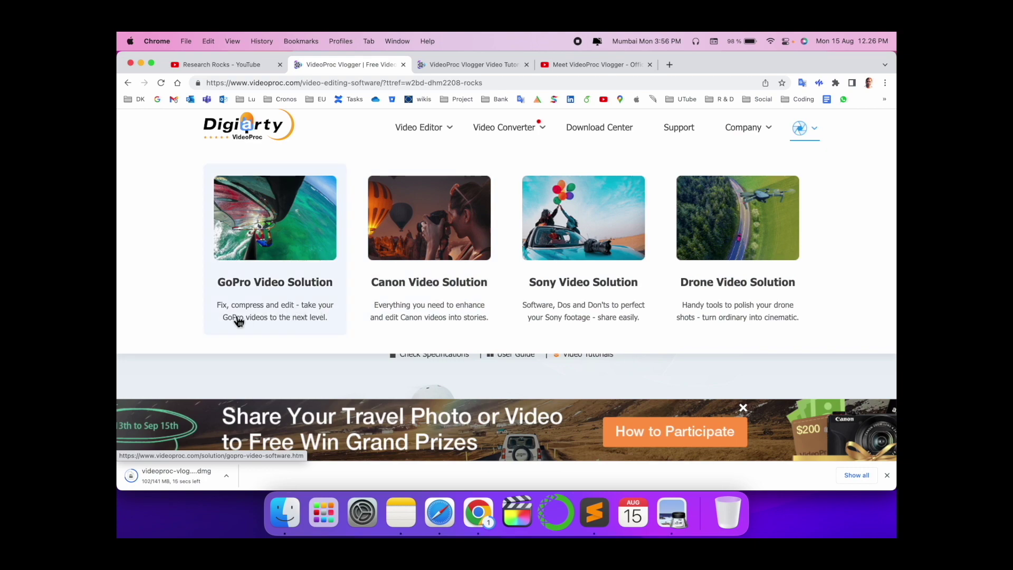
pyautogui.scroll(-15, 238, 320)
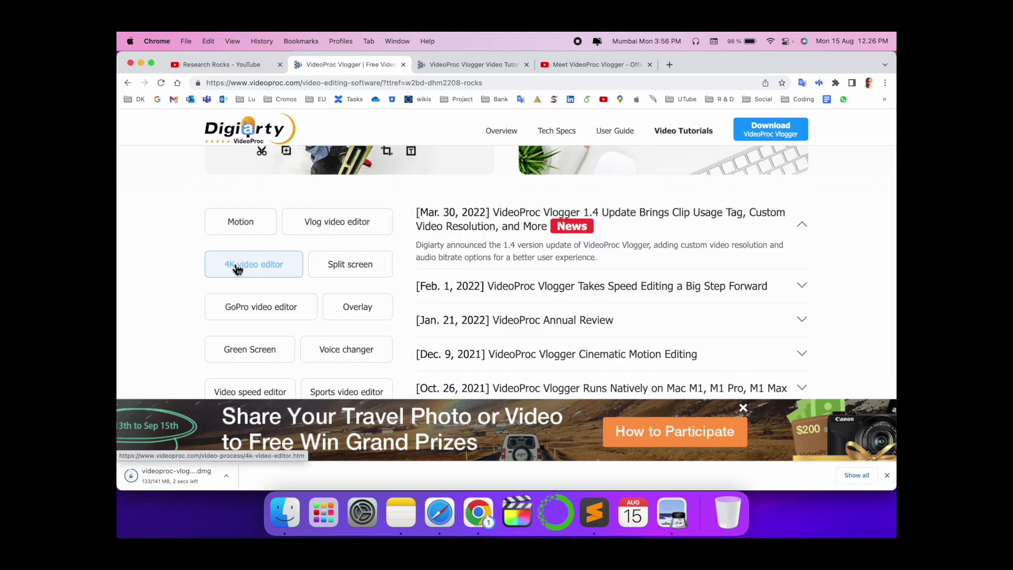
pyautogui.scroll(-3, 297, 275)
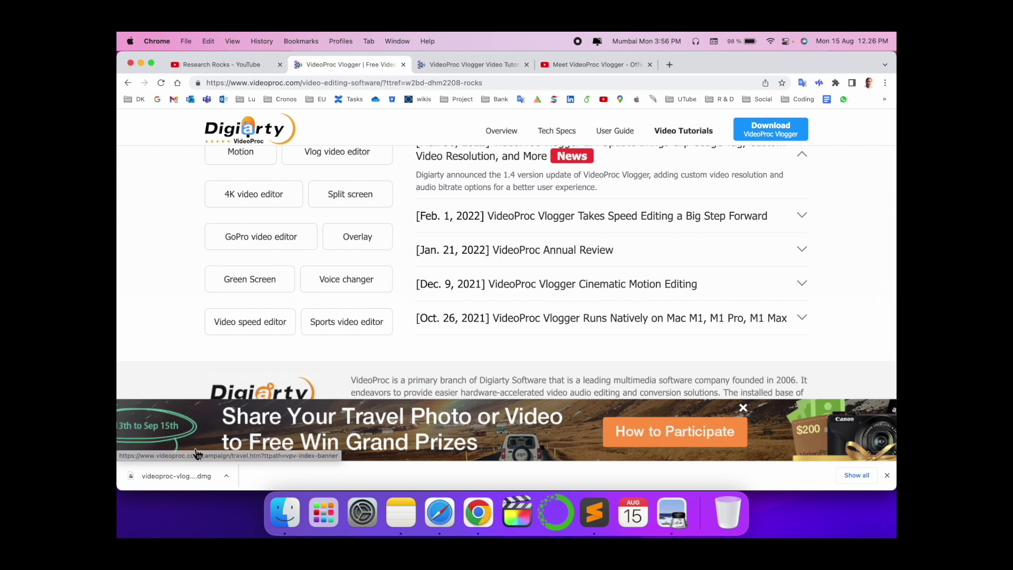
# - Copy VideoProc Vlogger from the downloaded .dmg into Applications and show Launchpad
pyautogui.click(195, 482)
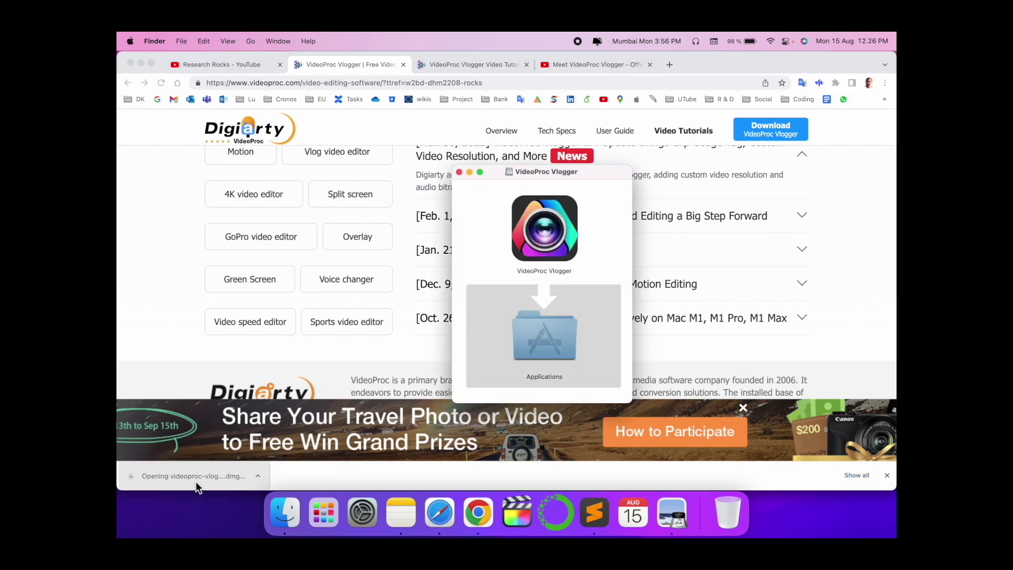
pyautogui.moveTo(548, 251); pyautogui.dragTo(543, 343)
pyautogui.click(323, 511)
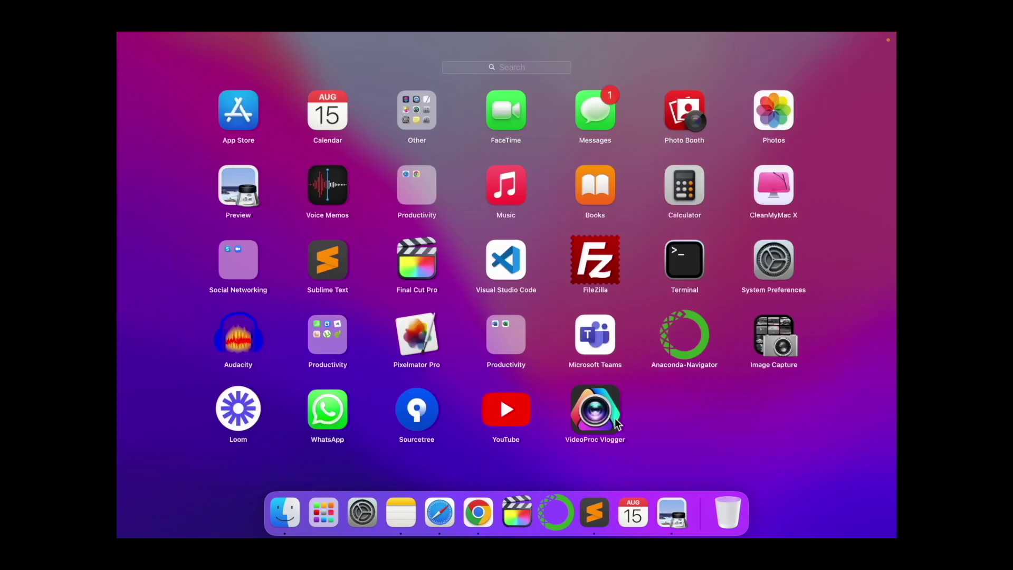
# - Launch VideoProc Vlogger, run the hardware scan confirming H264/HEVC GPU support, and continue
pyautogui.click(615, 422)
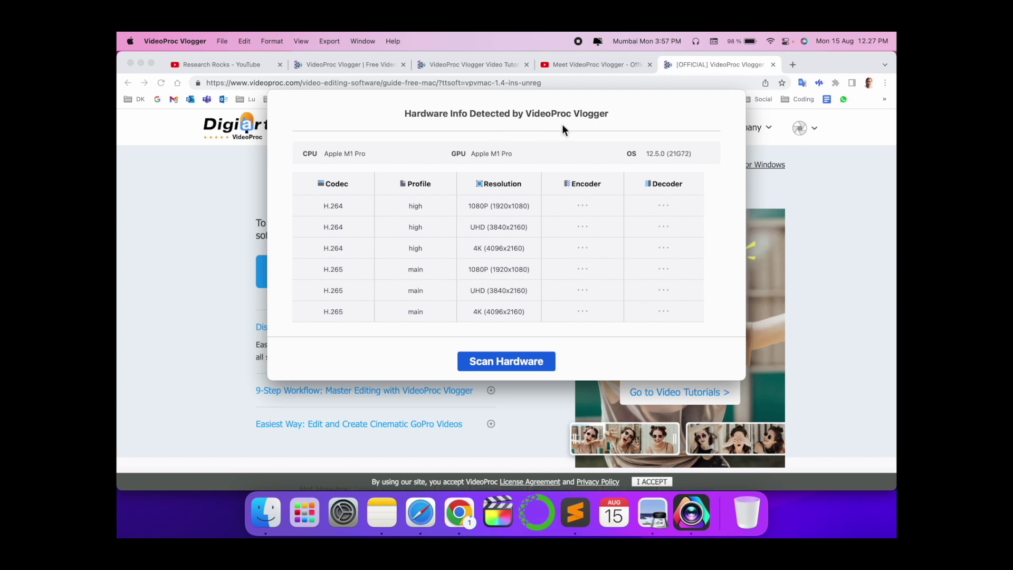
pyautogui.click(491, 361)
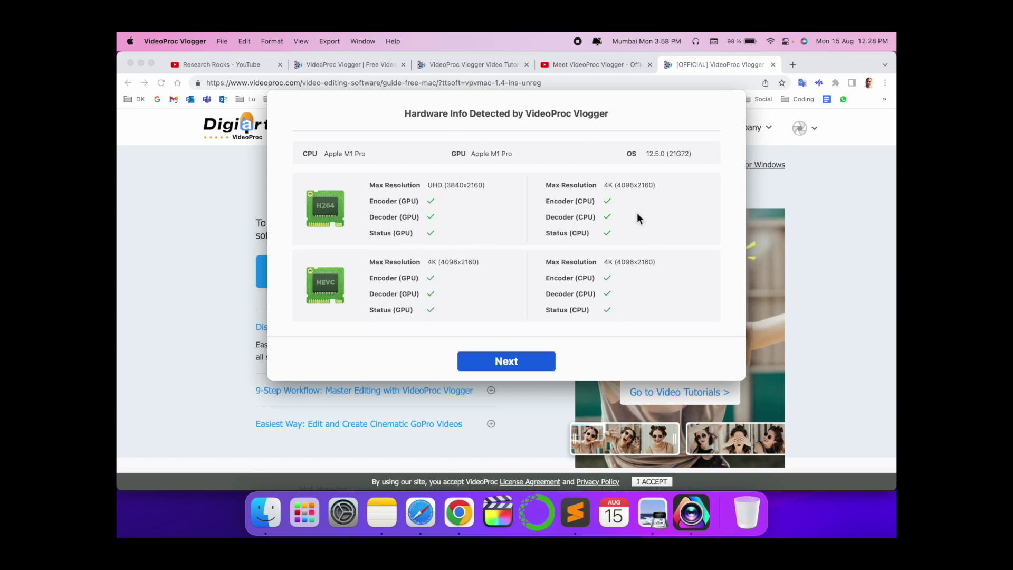
pyautogui.click(514, 363)
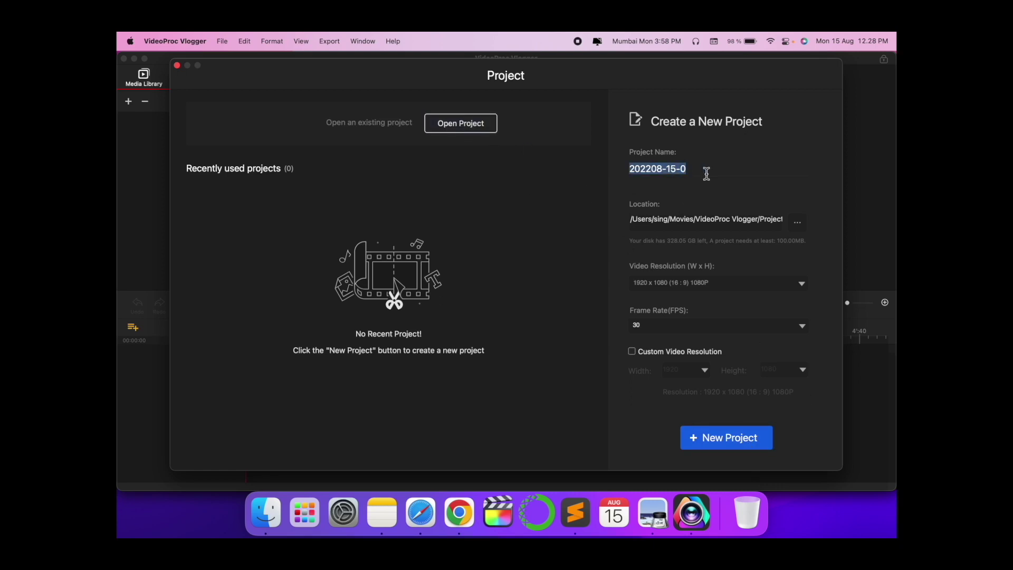
# - Create the 'Research Rocks_ Demo' project at 1920 x 1080 (16:9) 1080P
pyautogui.write('Research Rocks_ Demo')
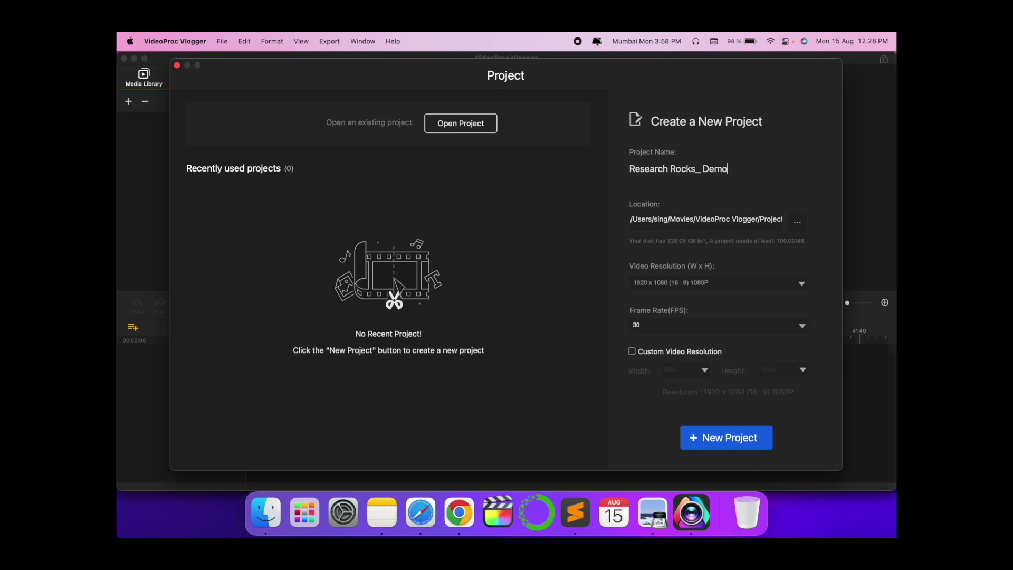
pyautogui.click(762, 283)
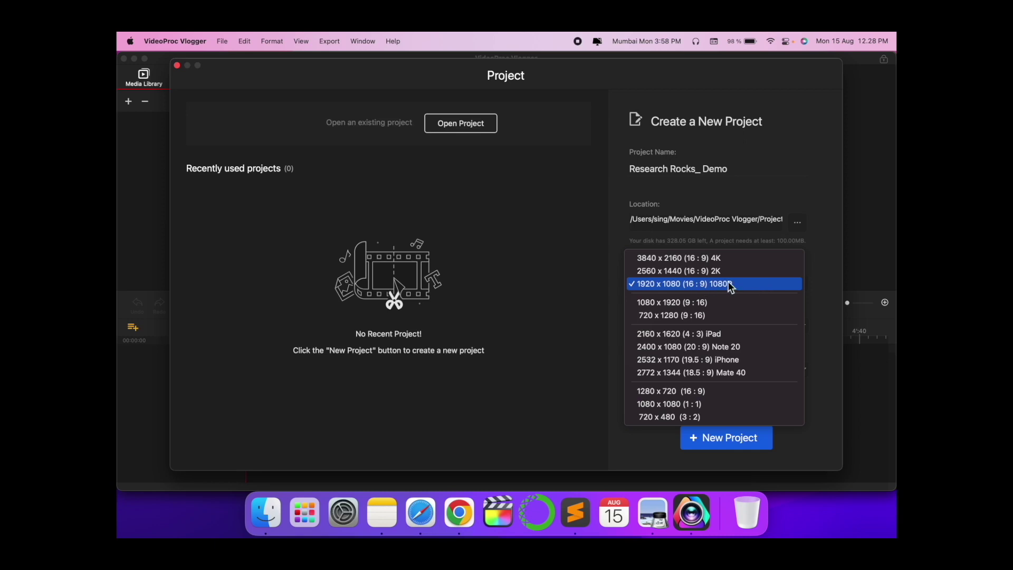
pyautogui.click(717, 283)
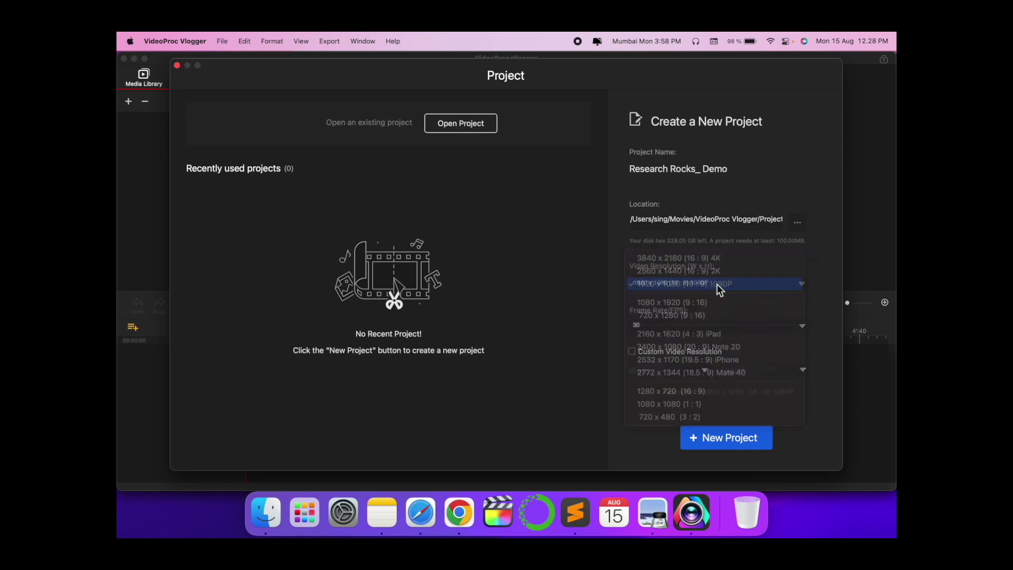
pyautogui.click(722, 438)
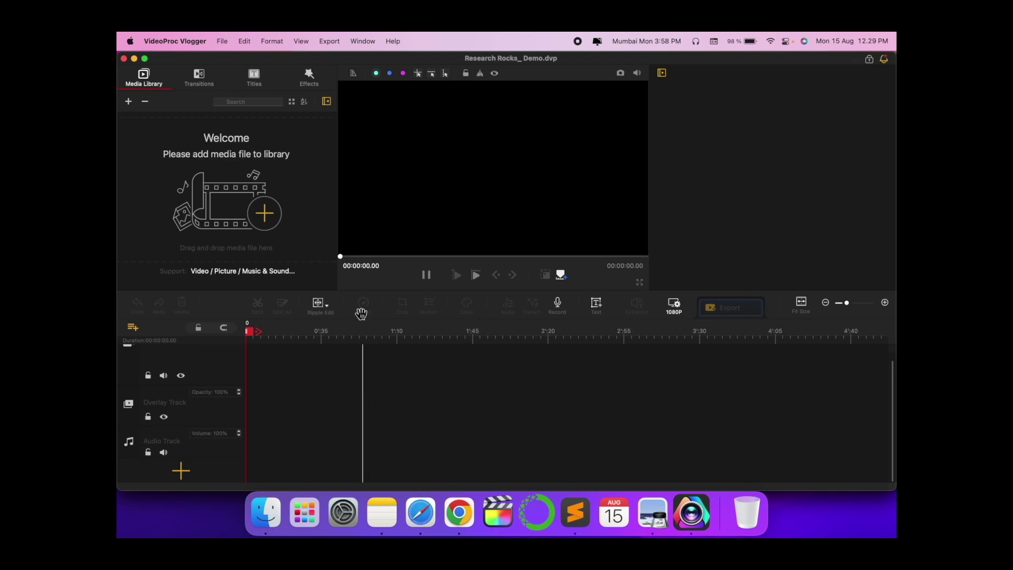
# - Import Hindi_End.mp4 from the YouTube folder and place it on the video track
pyautogui.click(199, 77)
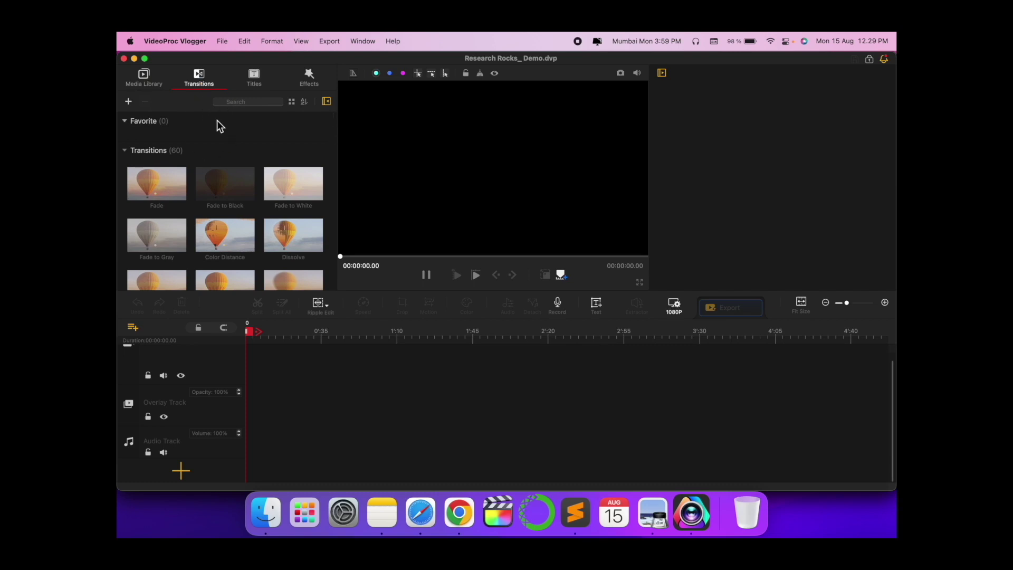
pyautogui.scroll(-10, 217, 210)
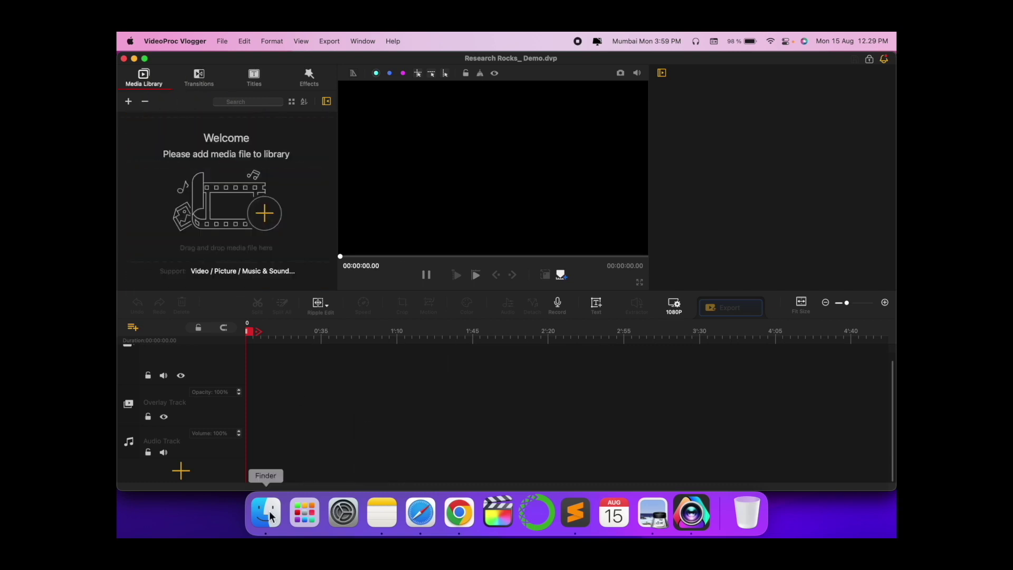
pyautogui.click(267, 515)
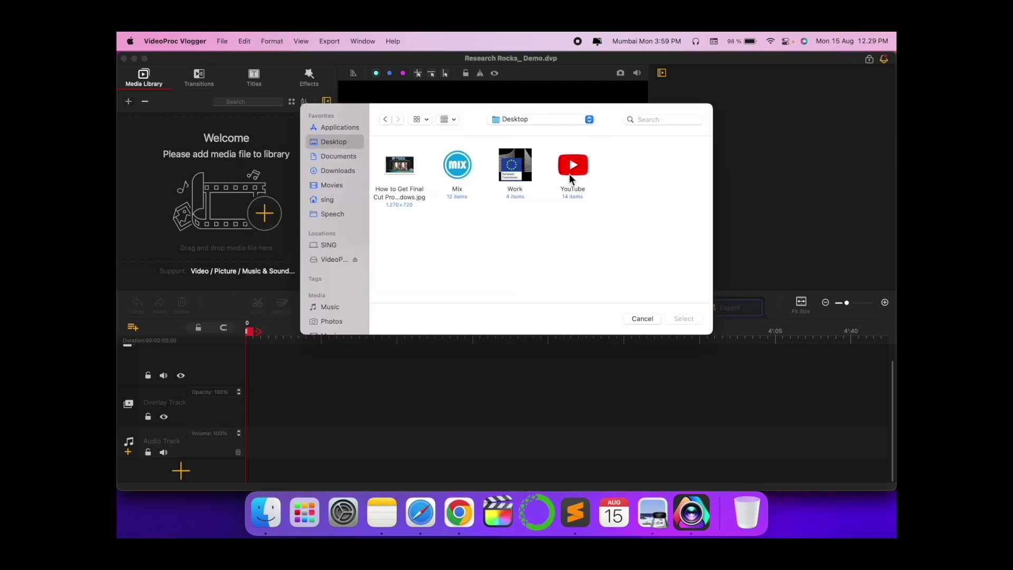
pyautogui.doubleClick(570, 169)
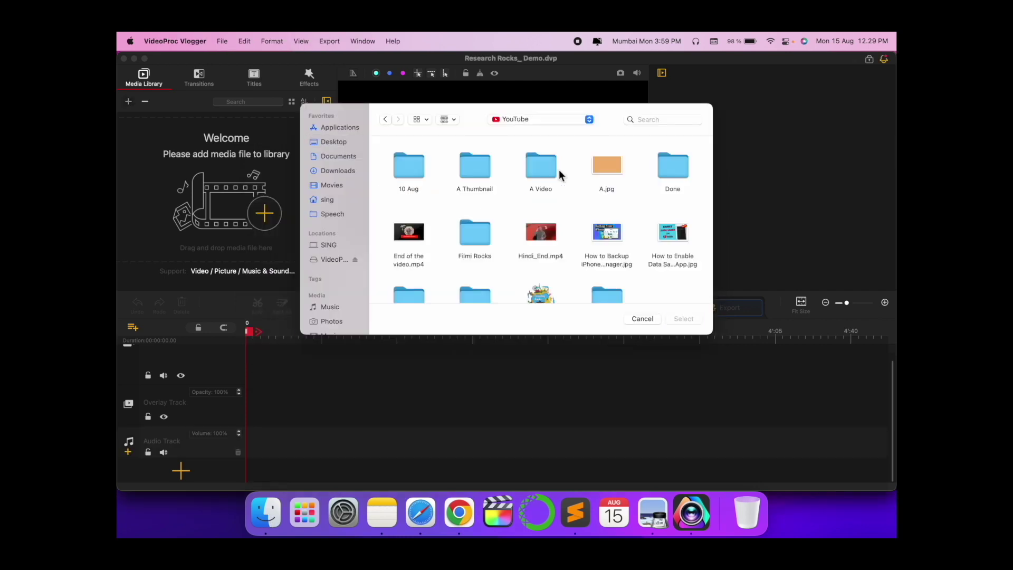
pyautogui.doubleClick(541, 232)
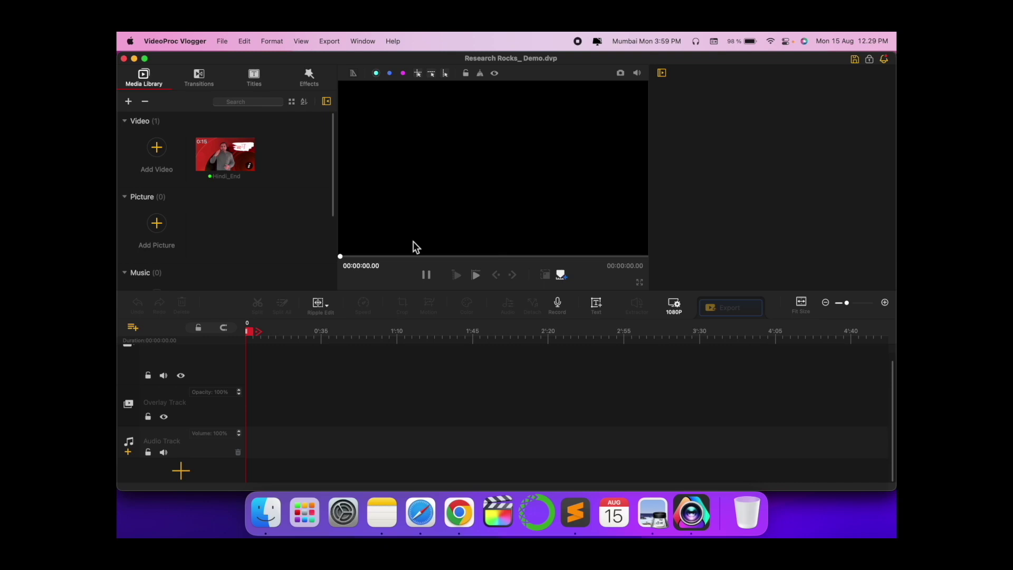
pyautogui.moveTo(243, 168); pyautogui.dragTo(325, 401)
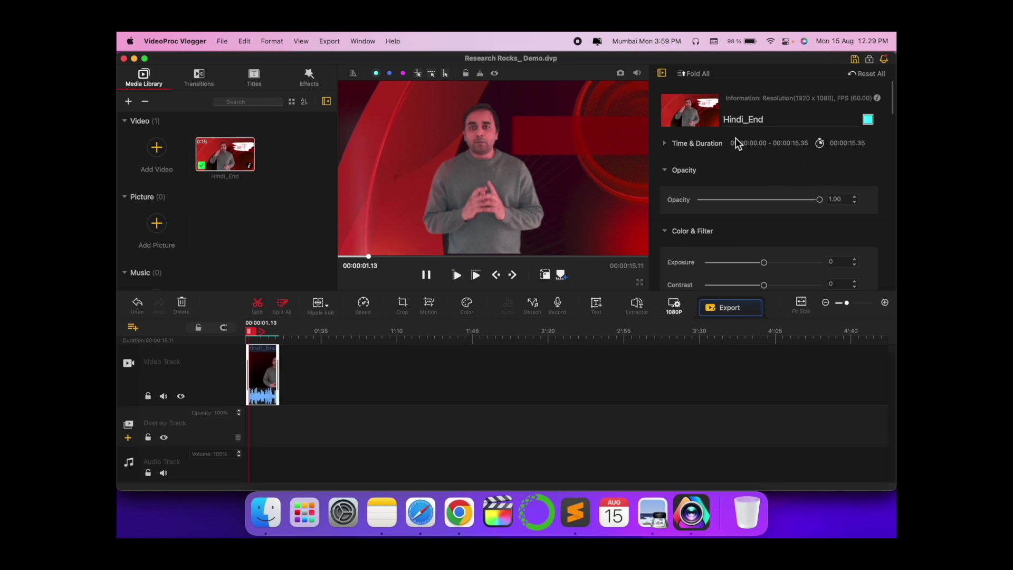
pyautogui.scroll(5, 276, 375)
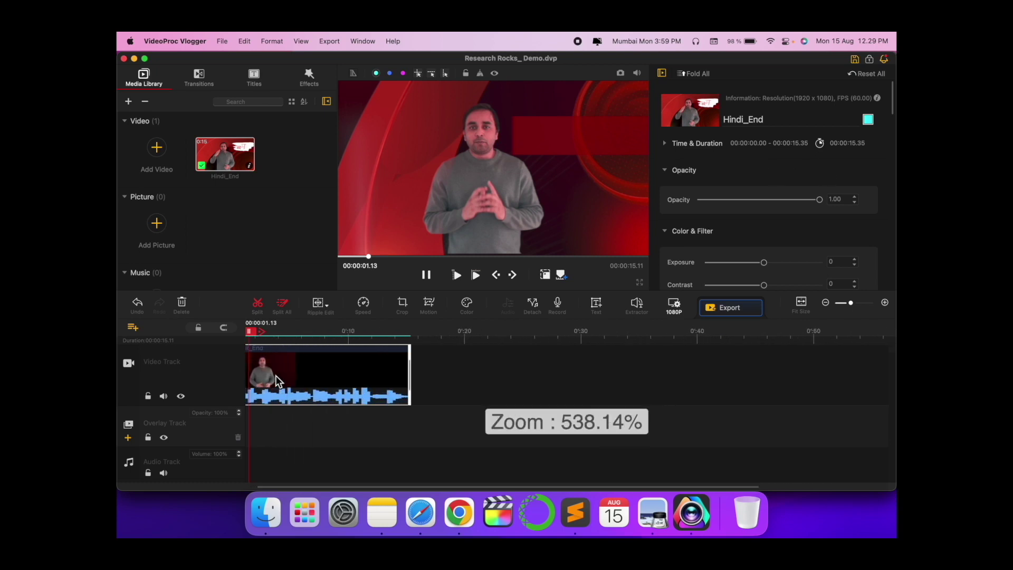
pyautogui.scroll(-5, 276, 375)
pyautogui.scroll(3, 275, 375)
pyautogui.scroll(-2, 275, 375)
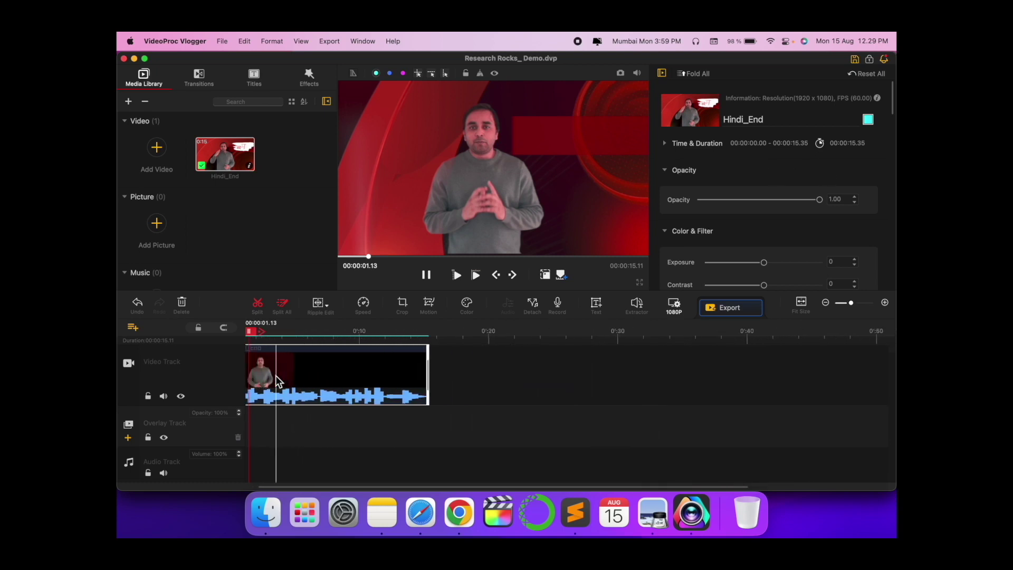
# - Split the Hindi_End clip at 12 s, trim the start of the short piece, and select all clips
pyautogui.click(378, 404)
pyautogui.press('super+b')
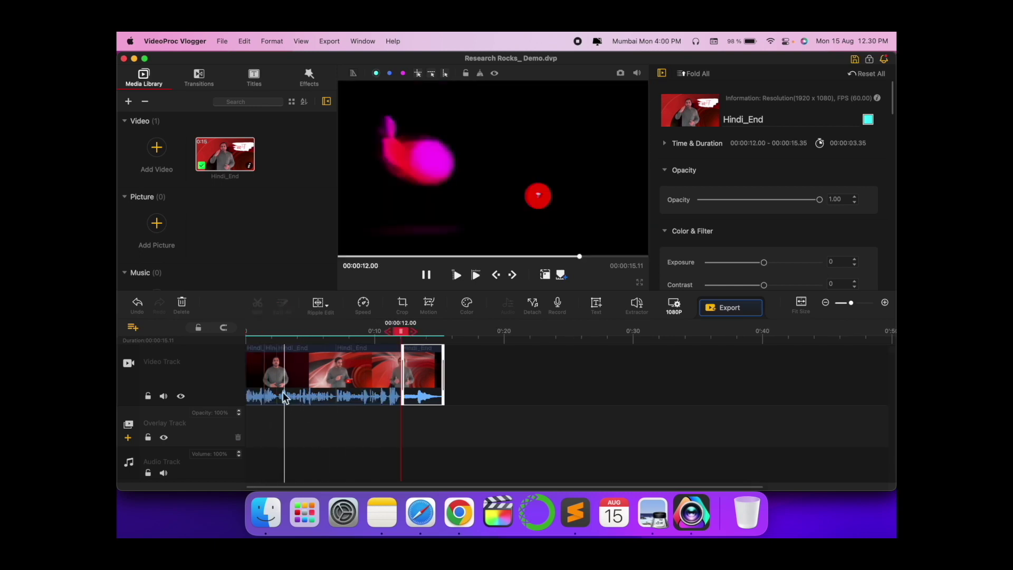
pyautogui.click(265, 372)
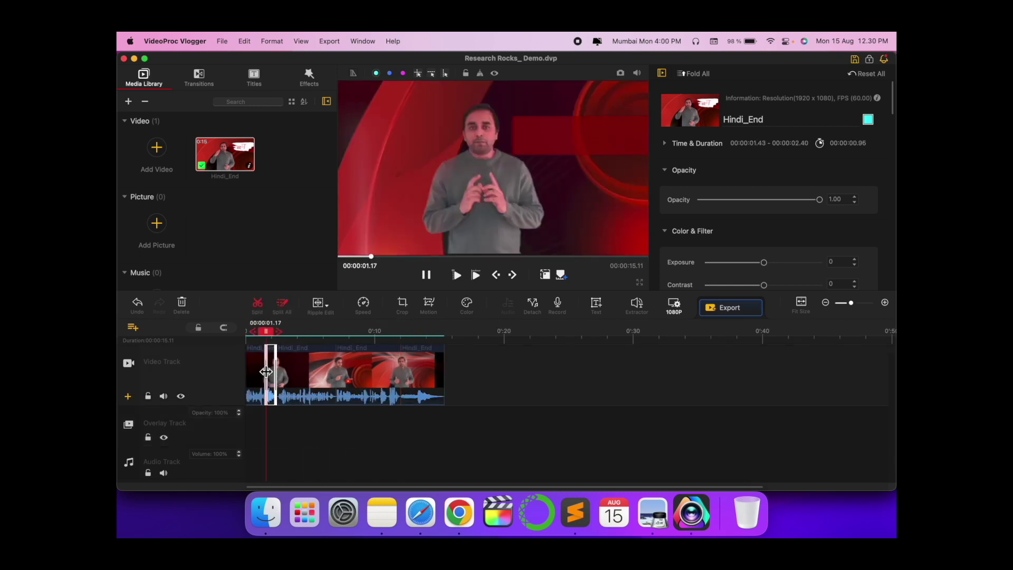
pyautogui.moveTo(266, 371); pyautogui.dragTo(268, 372)
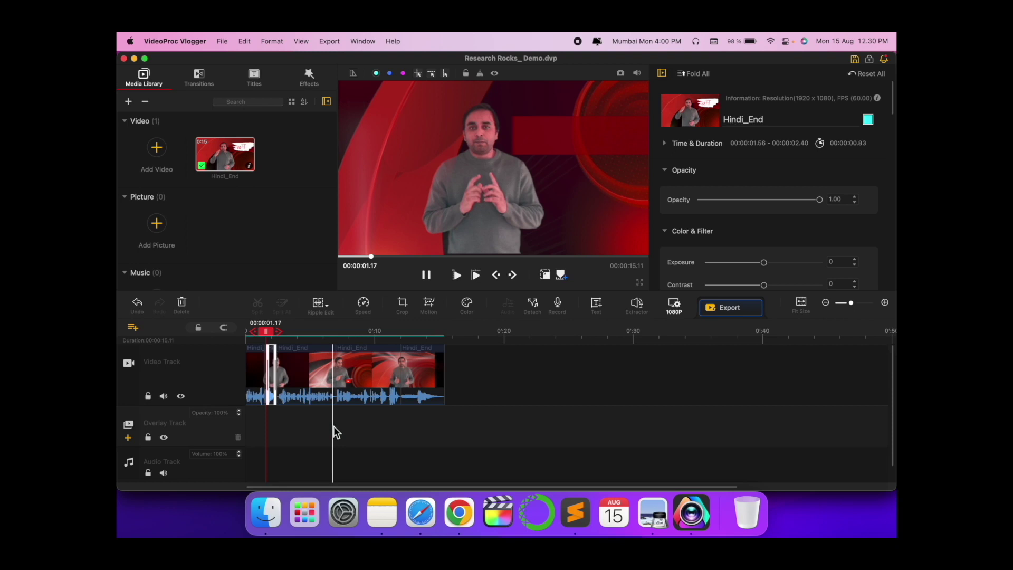
pyautogui.click(194, 373)
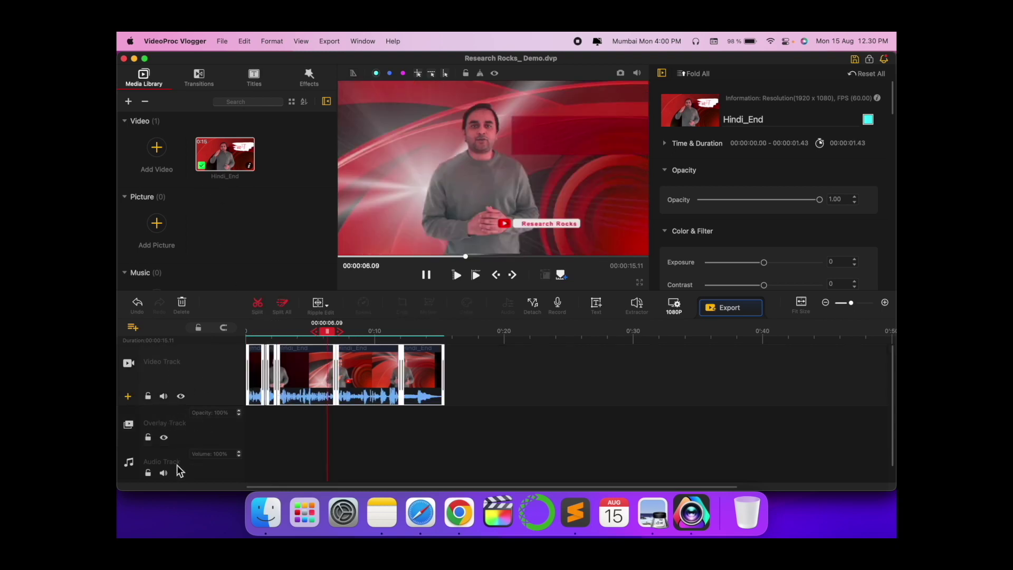
pyautogui.scroll(-2, 179, 470)
# - Put the Positive Fuse - French Fuse music from the YouTube folder onto the audio track
pyautogui.click(266, 512)
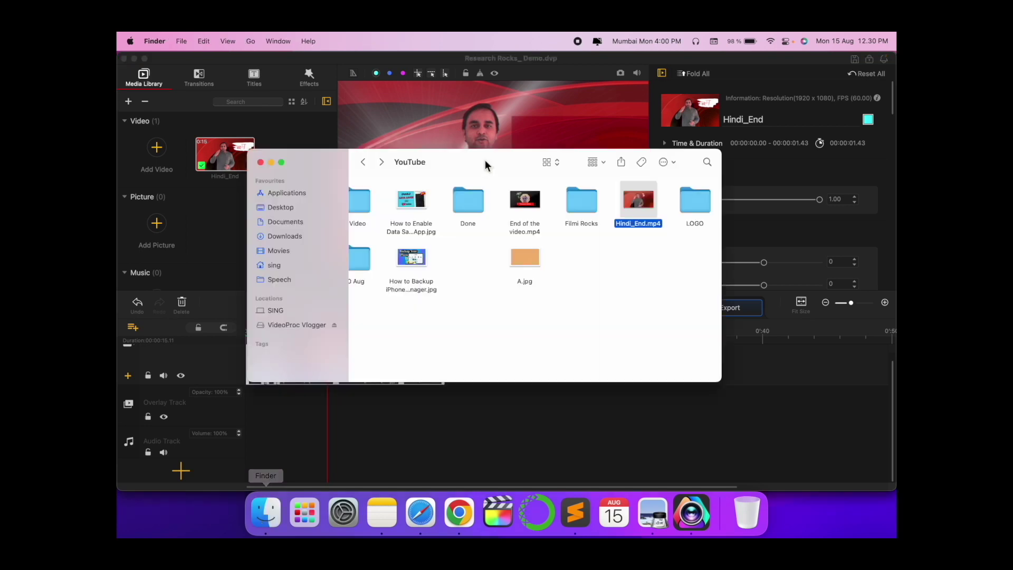
pyautogui.hscroll(-2, 489, 211)
pyautogui.hscroll(6, 475, 238)
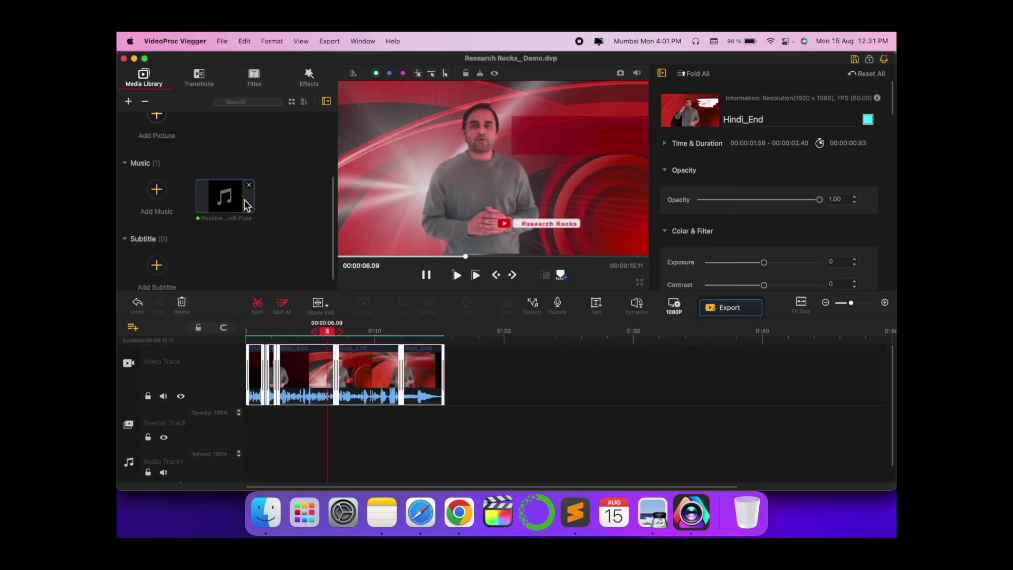
pyautogui.moveTo(214, 198); pyautogui.dragTo(256, 457)
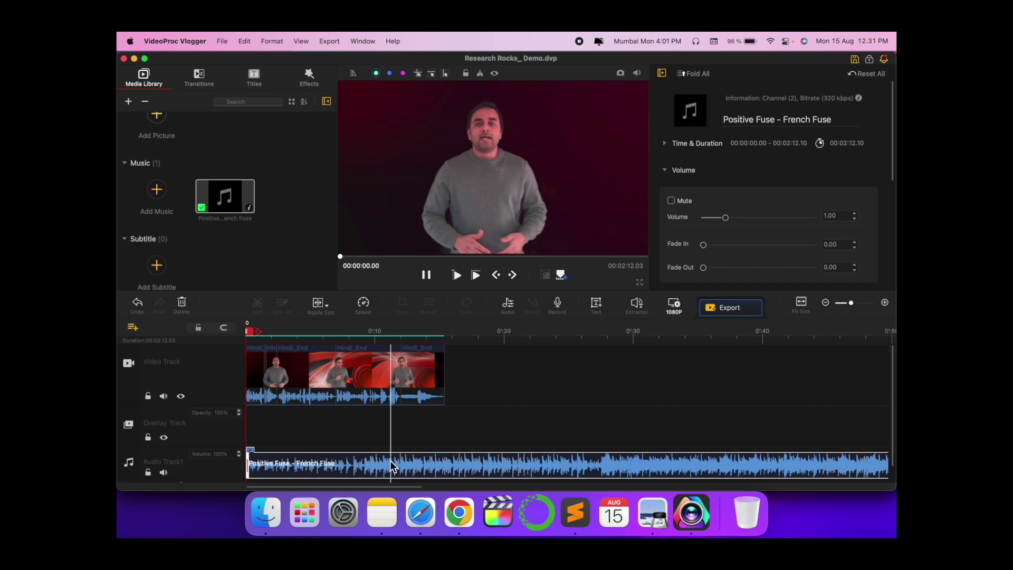
# - Lower the music clip's volume to 0.31
pyautogui.scroll(-1, 465, 464)
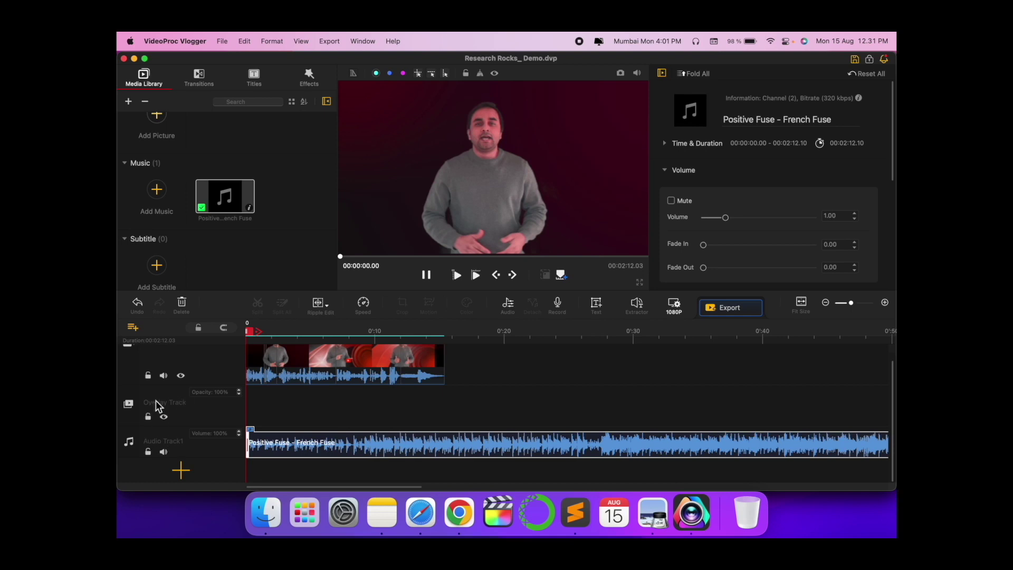
pyautogui.scroll(1, 294, 442)
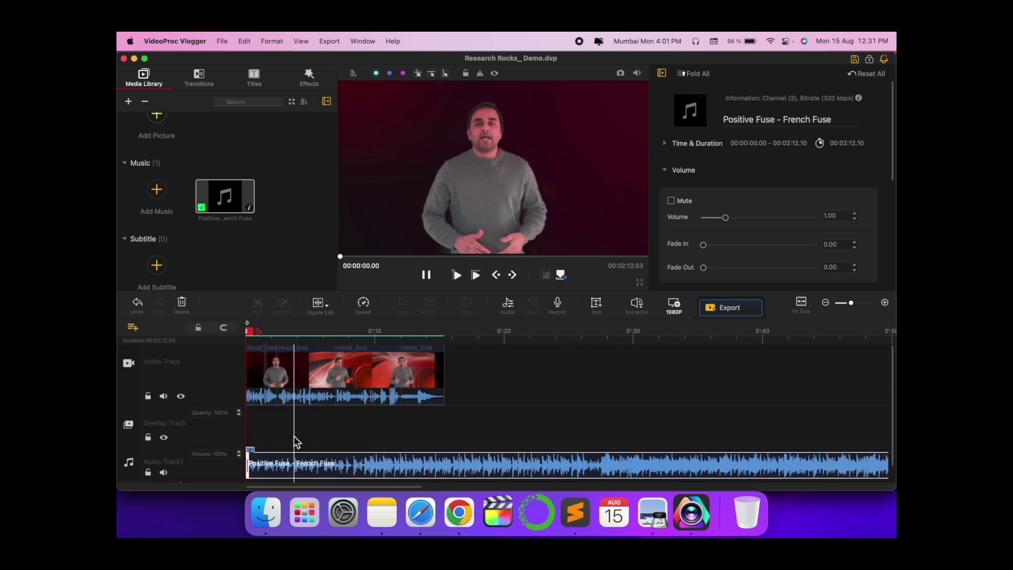
pyautogui.click(295, 470)
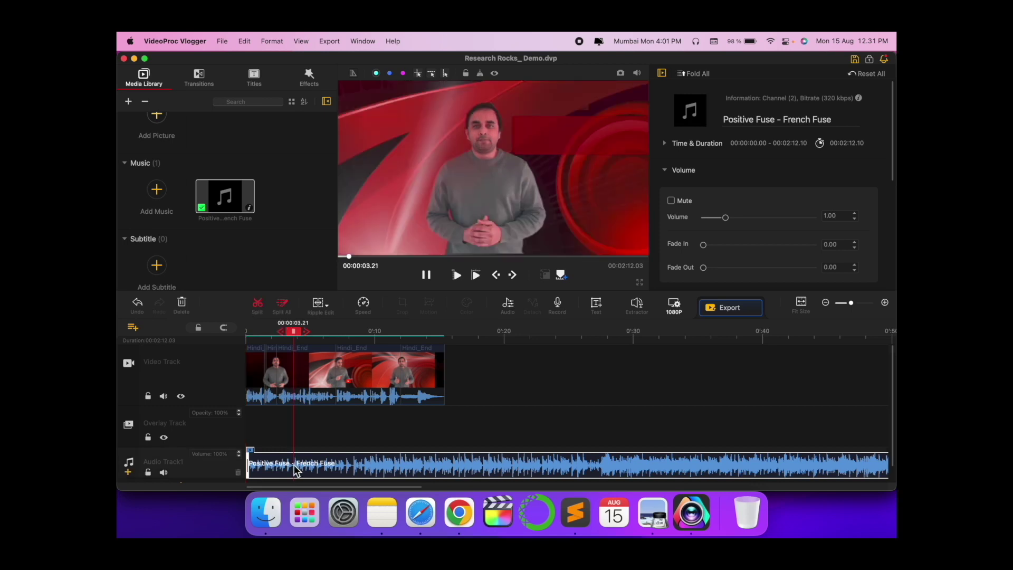
pyautogui.moveTo(726, 218)
pyautogui.mouseDown()
pyautogui.moveTo(705, 220)
pyautogui.moveTo(751, 222)
pyautogui.moveTo(709, 222)
pyautogui.mouseUp()
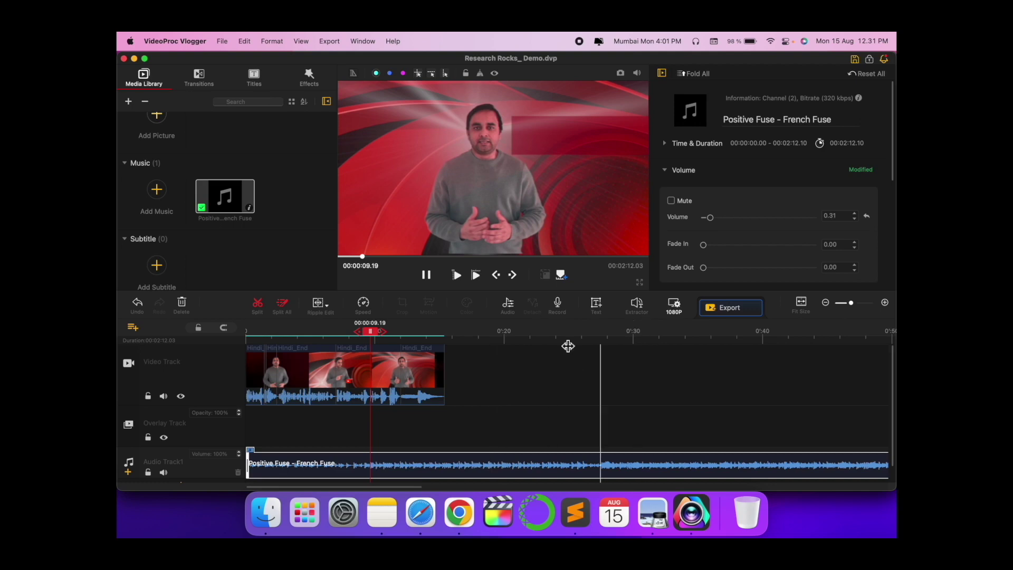
# - Add a Wormhole transition to the opening Hindi_End clip and show the title templates
pyautogui.click(199, 78)
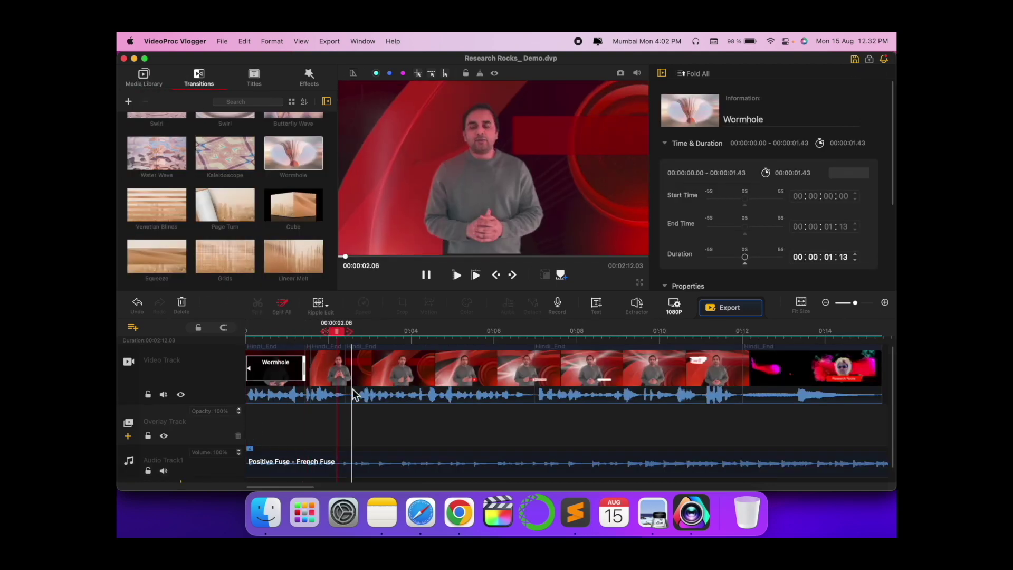
pyautogui.scroll(5, 220, 234)
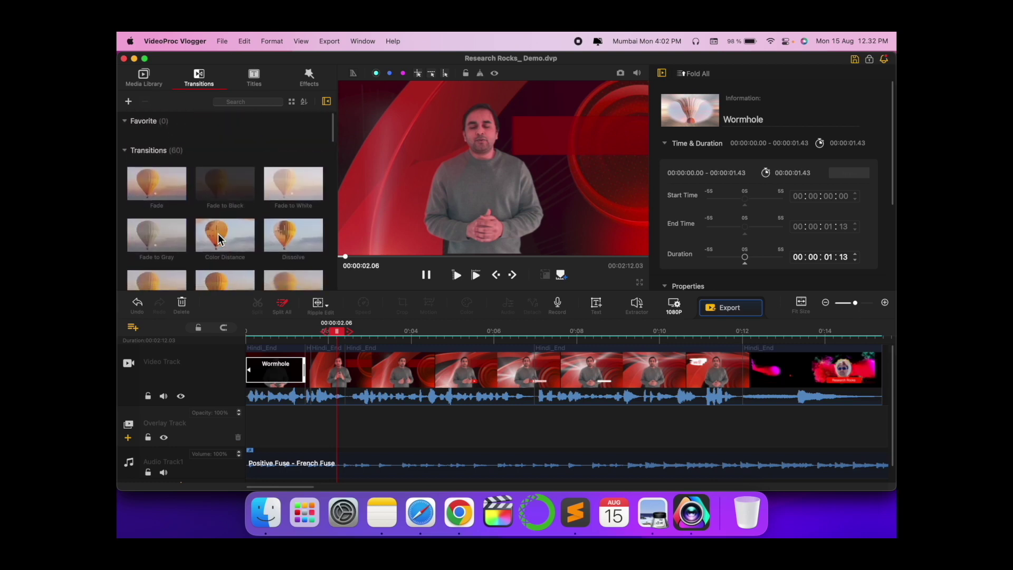
pyautogui.click(250, 74)
pyautogui.scroll(-2, 210, 208)
pyautogui.scroll(2, 210, 208)
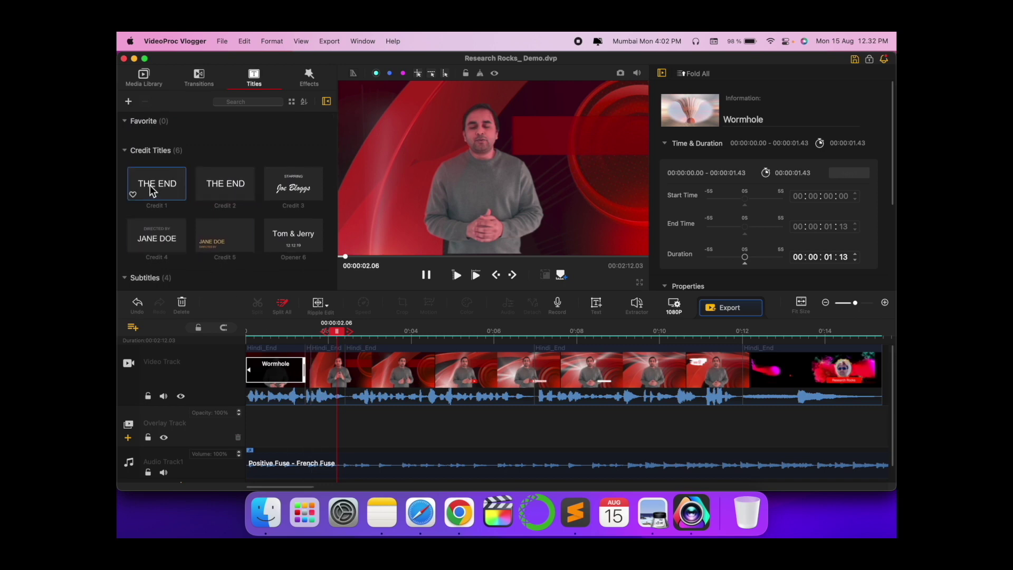
pyautogui.scroll(-5, 171, 223)
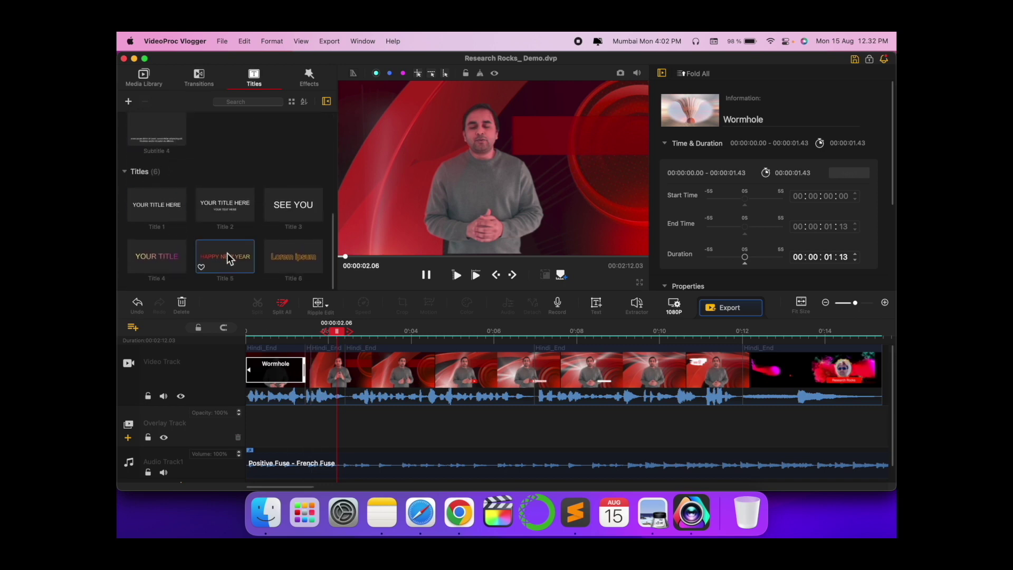
# - Add Title 5 to the start of the timeline with the text 'Research Rocks'
pyautogui.moveTo(226, 254); pyautogui.dragTo(255, 467)
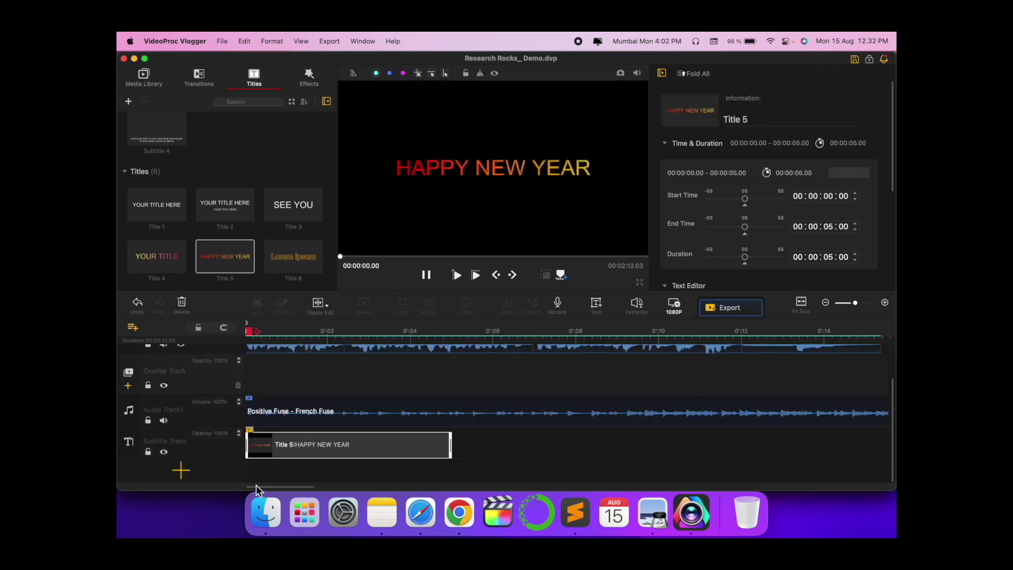
pyautogui.click(293, 449)
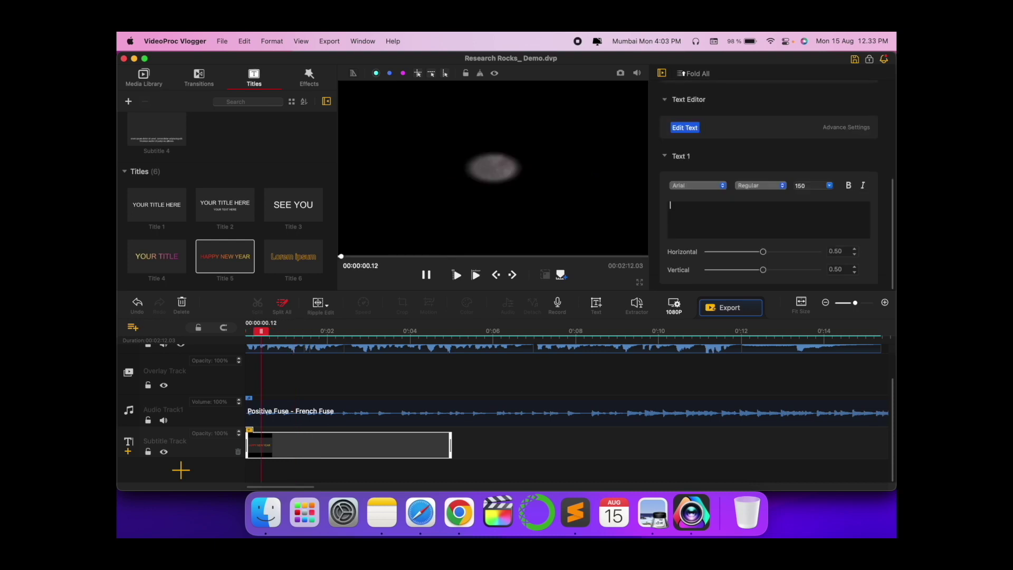
pyautogui.write('Research Rocks')
# - Move the Research Rocks title lower in the frame to vertical position 0.30
pyautogui.scroll(2, 220, 333)
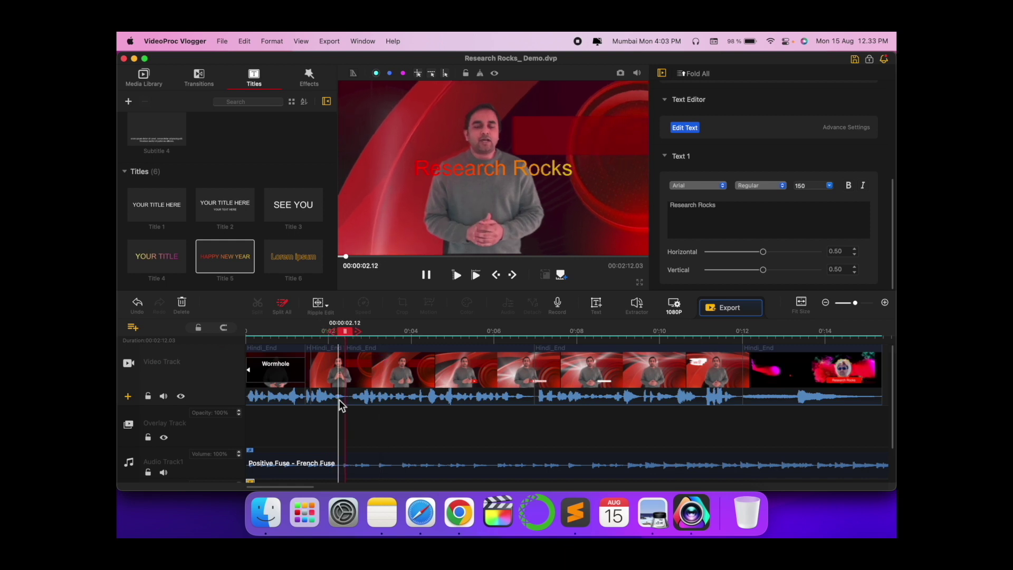
pyautogui.scroll(-2, 339, 400)
pyautogui.click(305, 438)
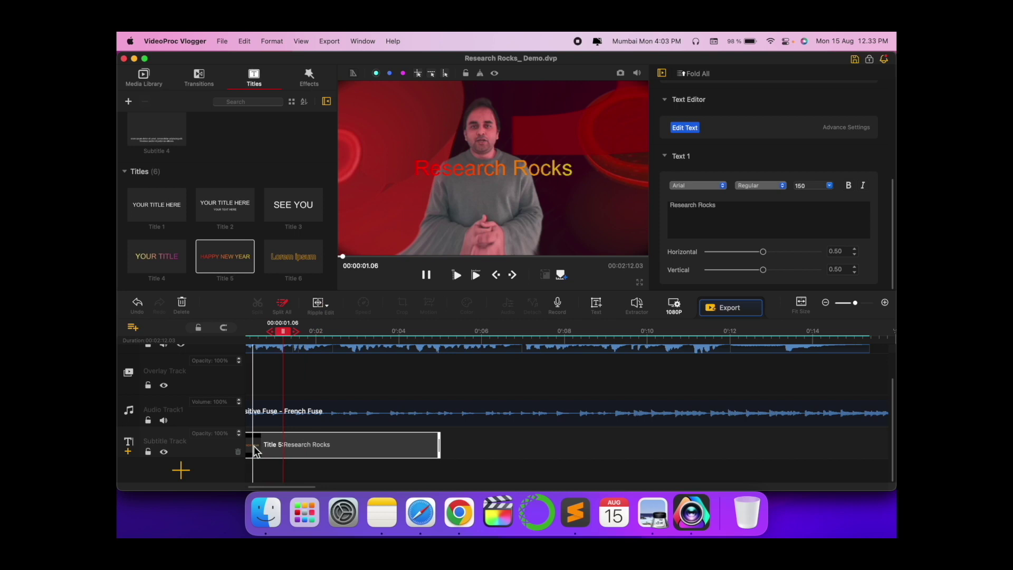
pyautogui.hscroll(-1, 253, 447)
pyautogui.moveTo(763, 270); pyautogui.dragTo(731, 249)
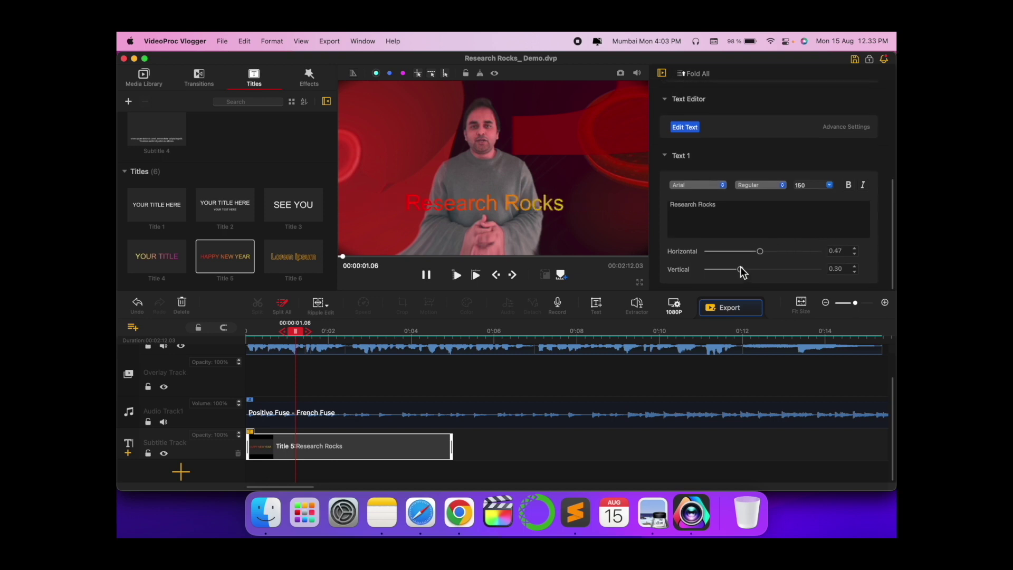
# - Change the Research Rocks title from size 150 to 148 and its font to Hiragino Sans W3
pyautogui.scroll(2, 740, 266)
pyautogui.doubleClick(812, 233)
pyautogui.click(830, 233)
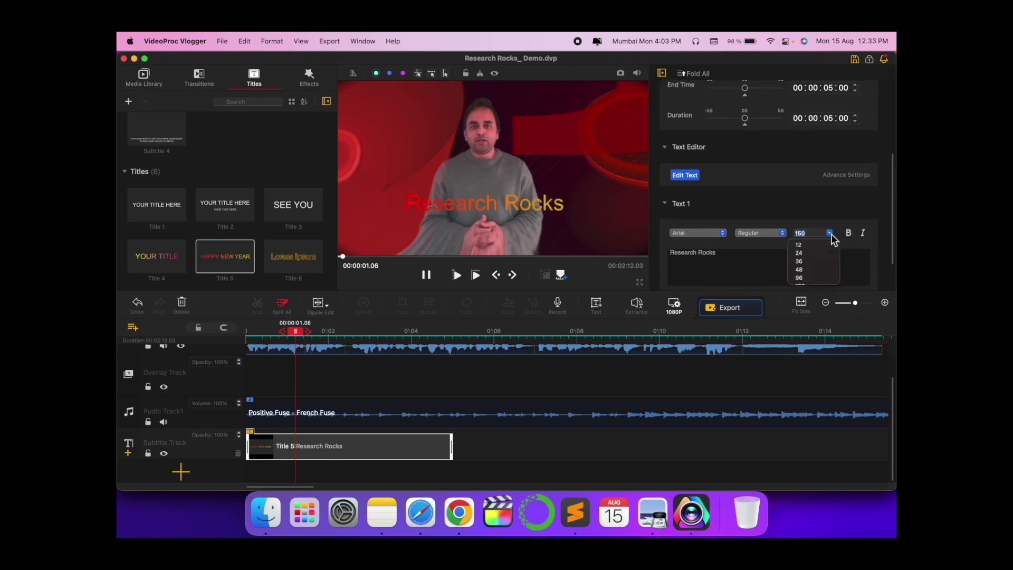
pyautogui.click(810, 266)
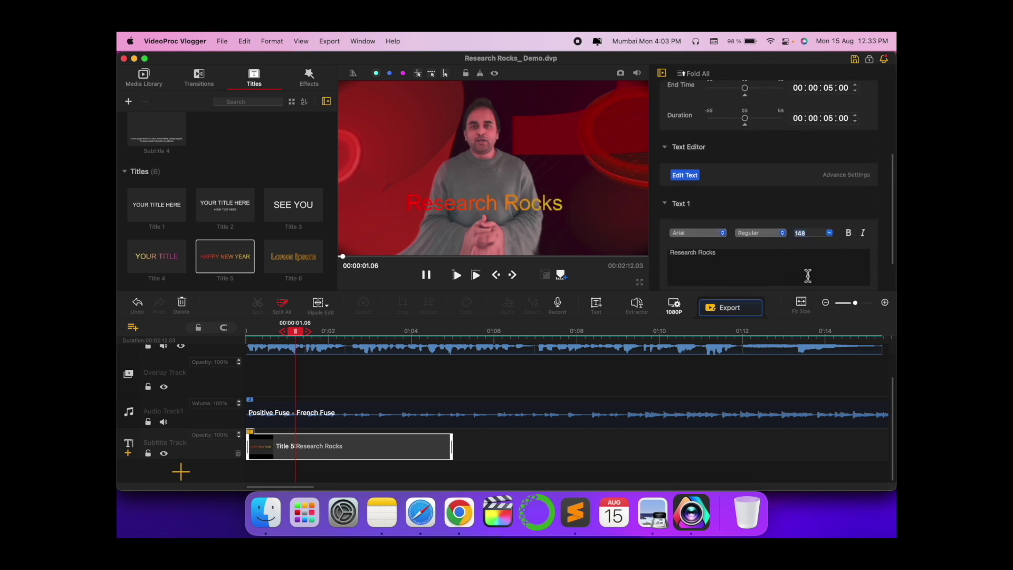
pyautogui.click(776, 234)
pyautogui.click(767, 242)
pyautogui.click(716, 233)
pyautogui.scroll(-8, 714, 259)
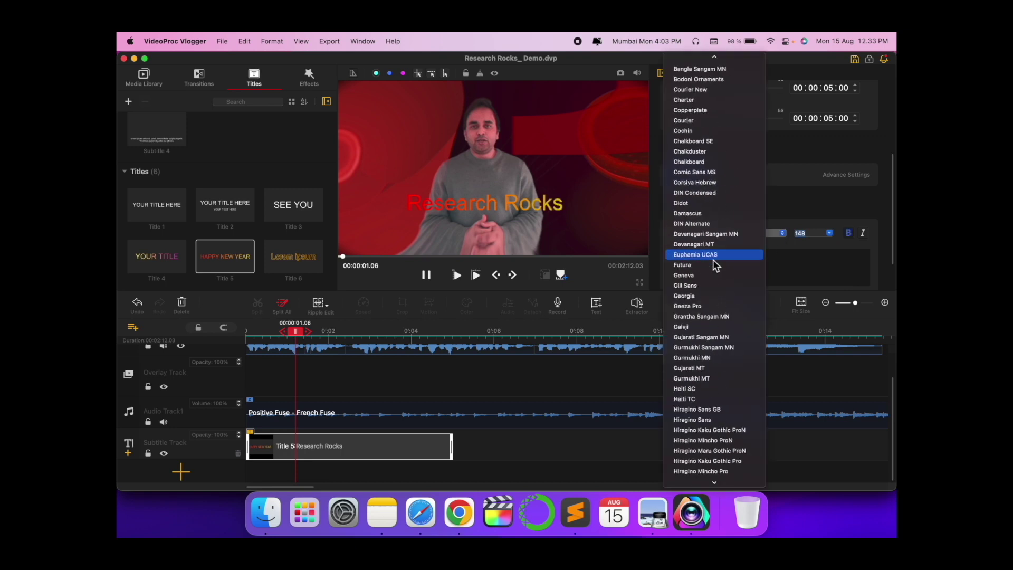
pyautogui.click(711, 257)
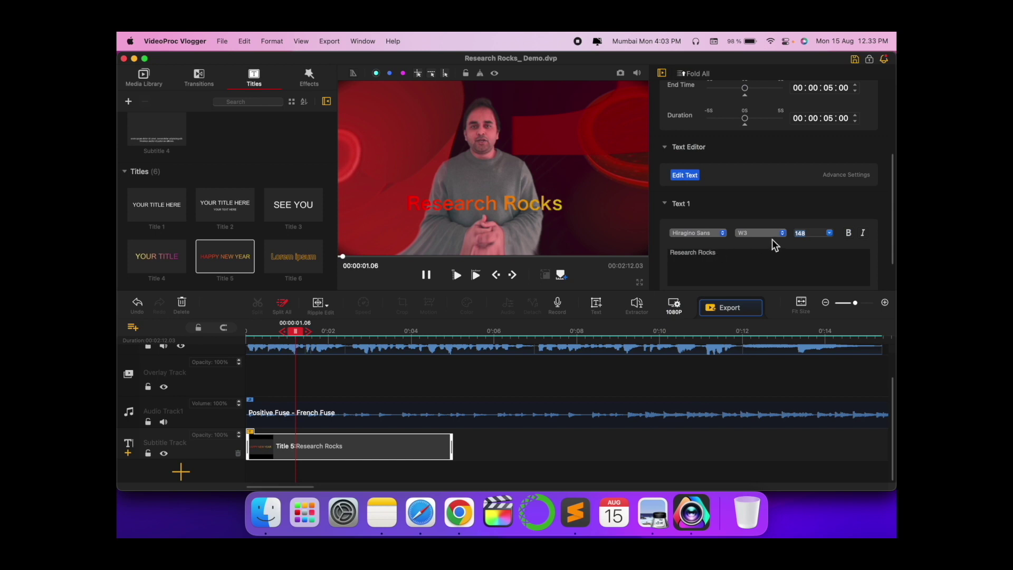
pyautogui.scroll(5, 748, 231)
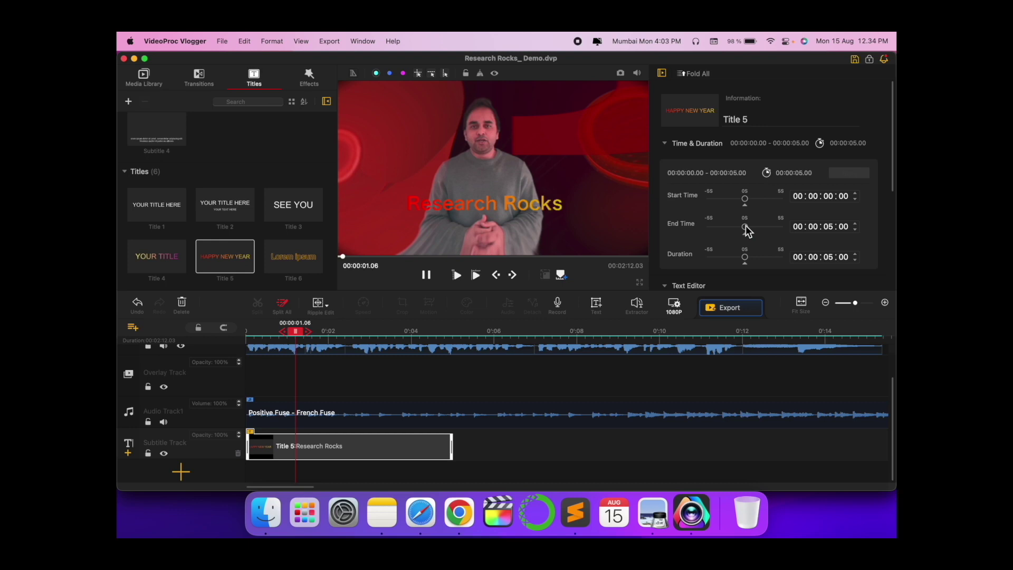
# - Delay the title's start by three frames to 00:00:00:03, leaving a 00:00:04:27 duration
pyautogui.scroll(-5, 745, 226)
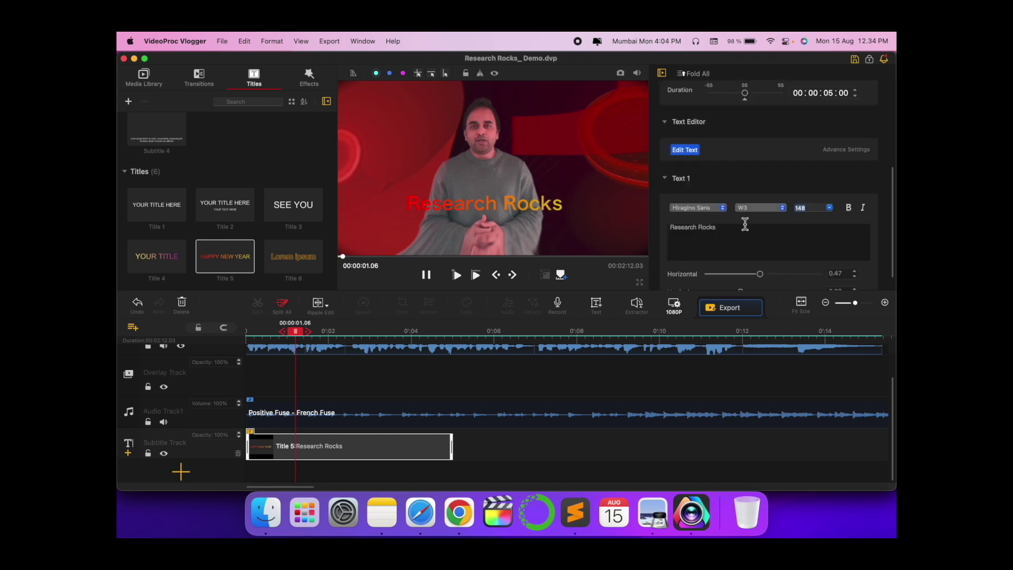
pyautogui.scroll(5, 734, 211)
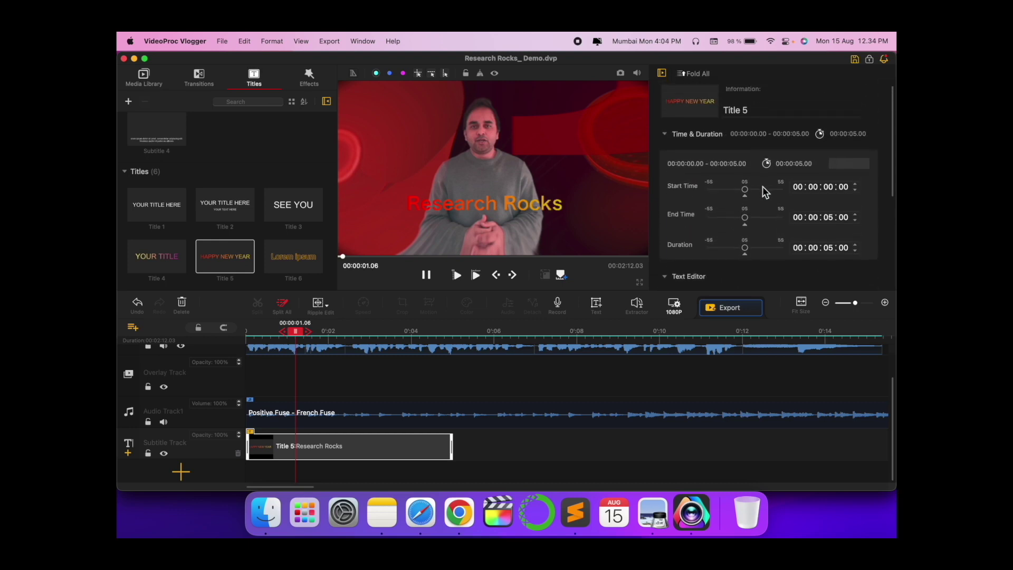
pyautogui.moveTo(745, 191); pyautogui.dragTo(746, 191)
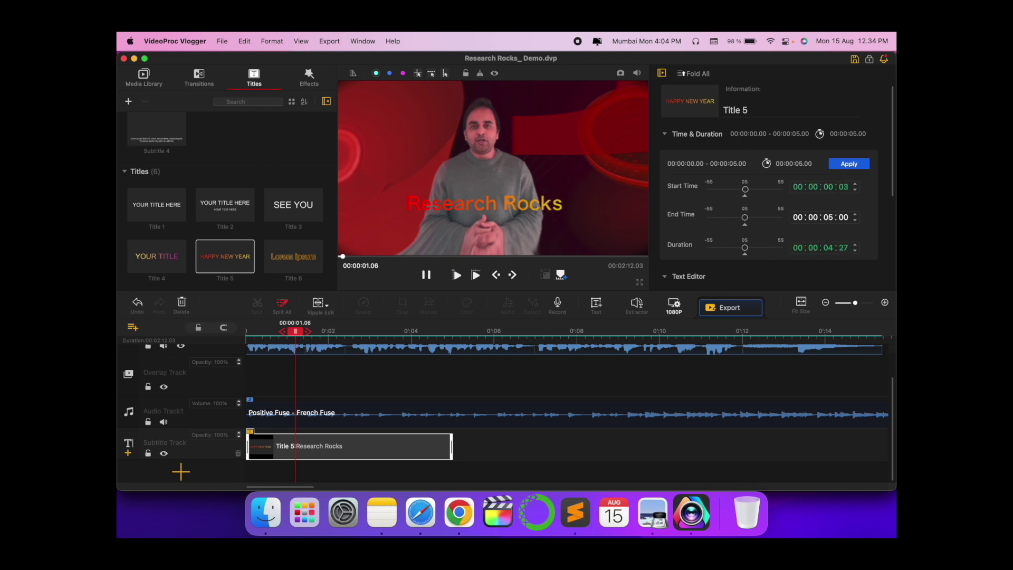
pyautogui.scroll(-5, 727, 203)
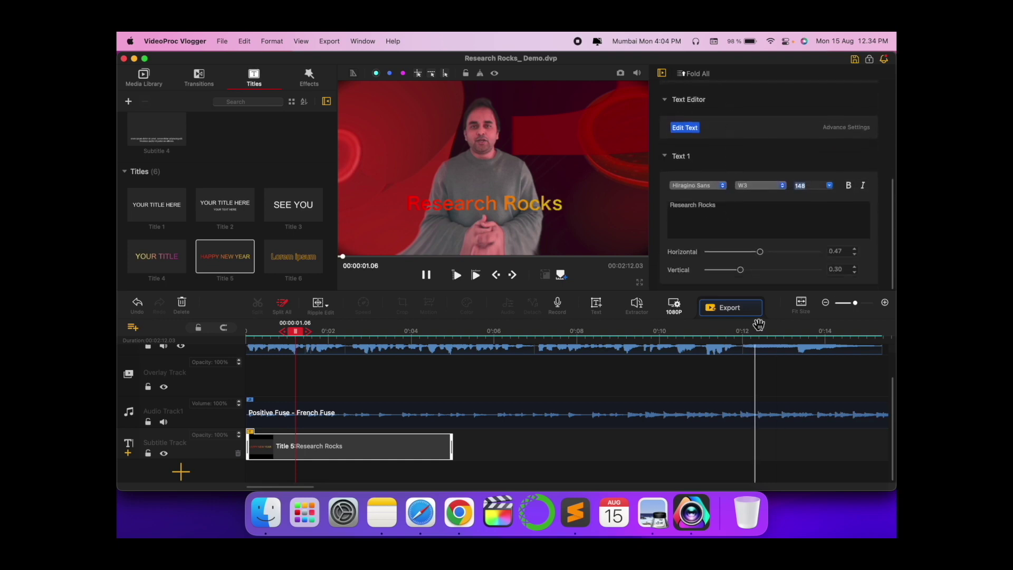
# - Record a short voice clip from the microphone and save it to the music library
pyautogui.click(558, 309)
pyautogui.click(555, 216)
pyautogui.click(515, 331)
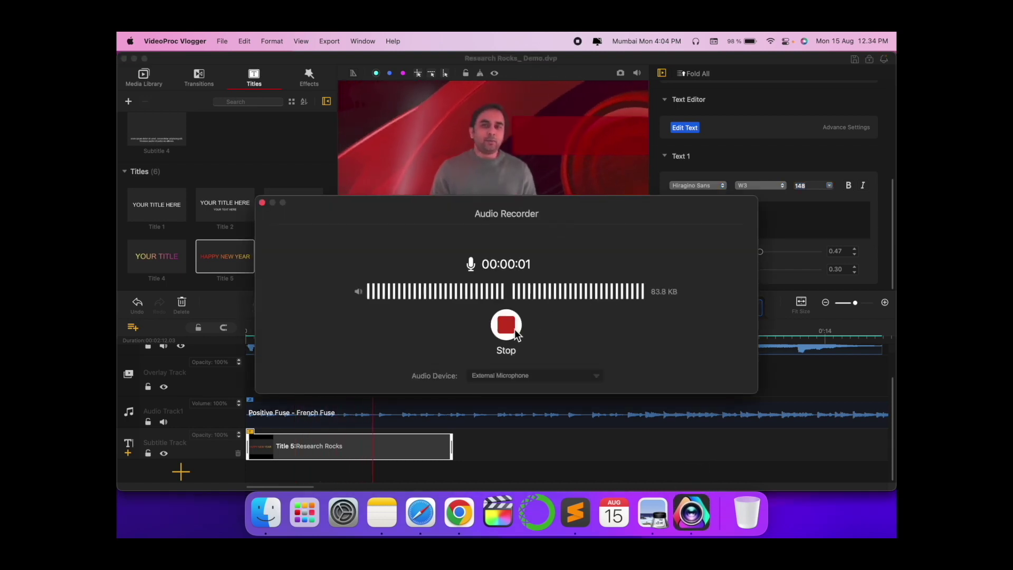
pyautogui.click(506, 325)
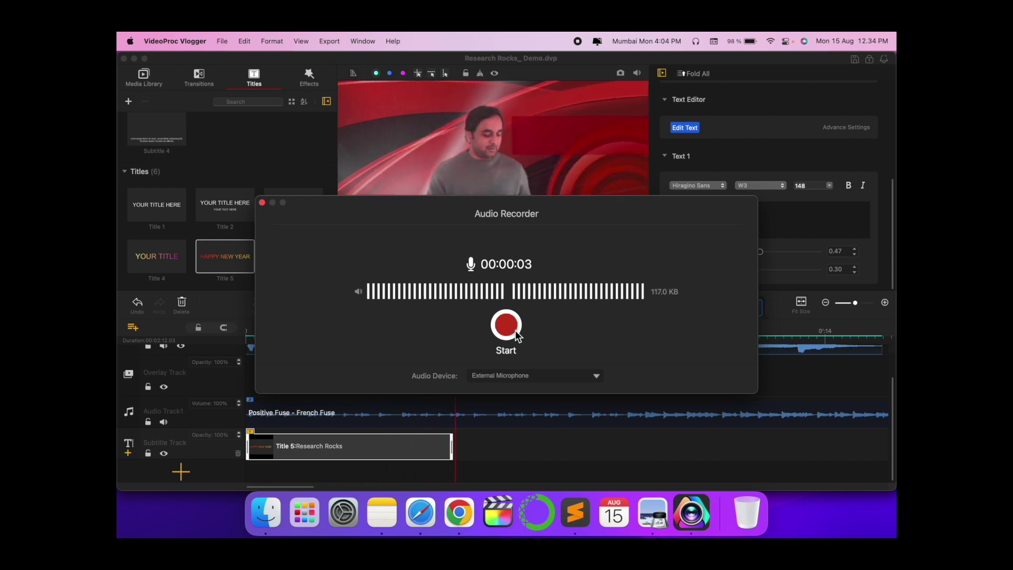
pyautogui.click(545, 327)
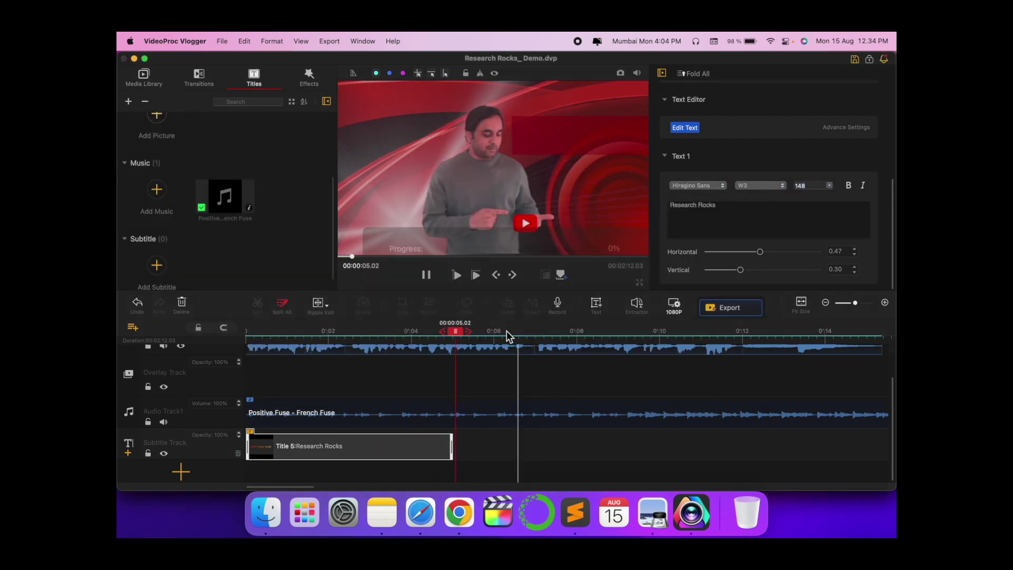
# - Move the Positive Fuse music later and delete the recorded clip from the timeline
pyautogui.moveTo(328, 424); pyautogui.dragTo(532, 439)
pyautogui.moveTo(397, 435); pyautogui.dragTo(369, 445)
pyautogui.press('Delete')
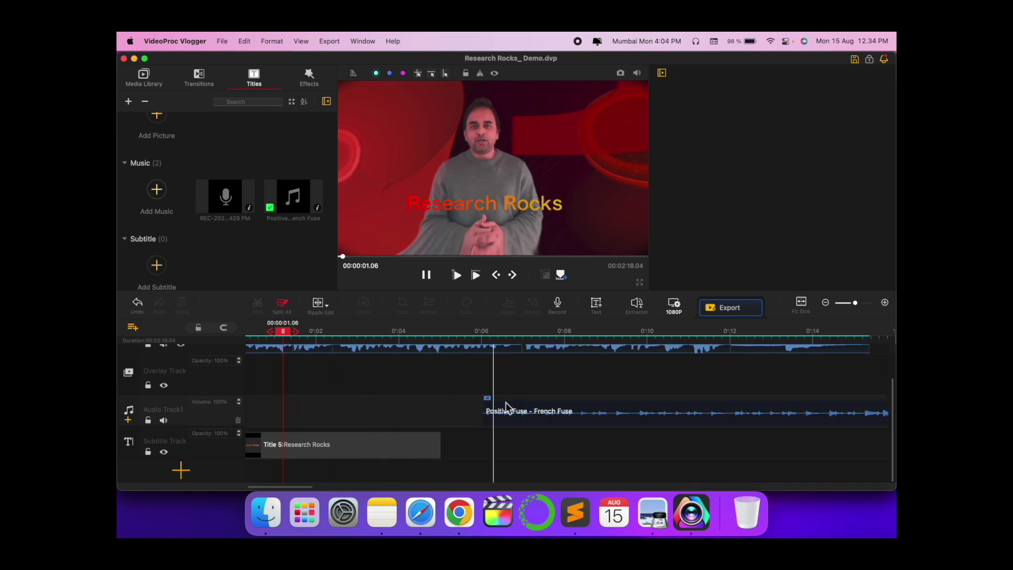
# - Move the Positive Fuse music to start at about 0.40 seconds
pyautogui.click(530, 401)
pyautogui.moveTo(536, 402); pyautogui.dragTo(296, 430)
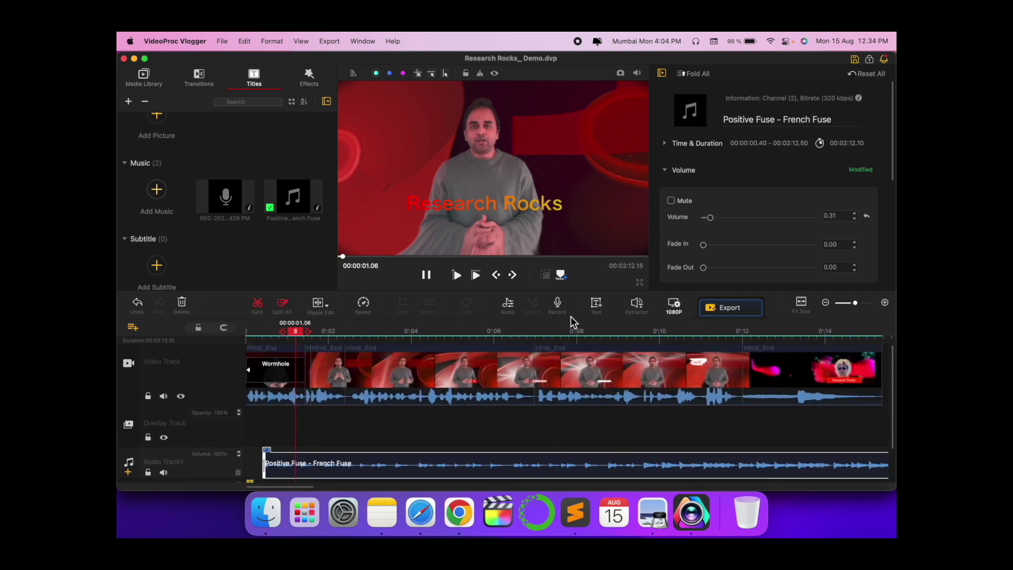
pyautogui.click(595, 304)
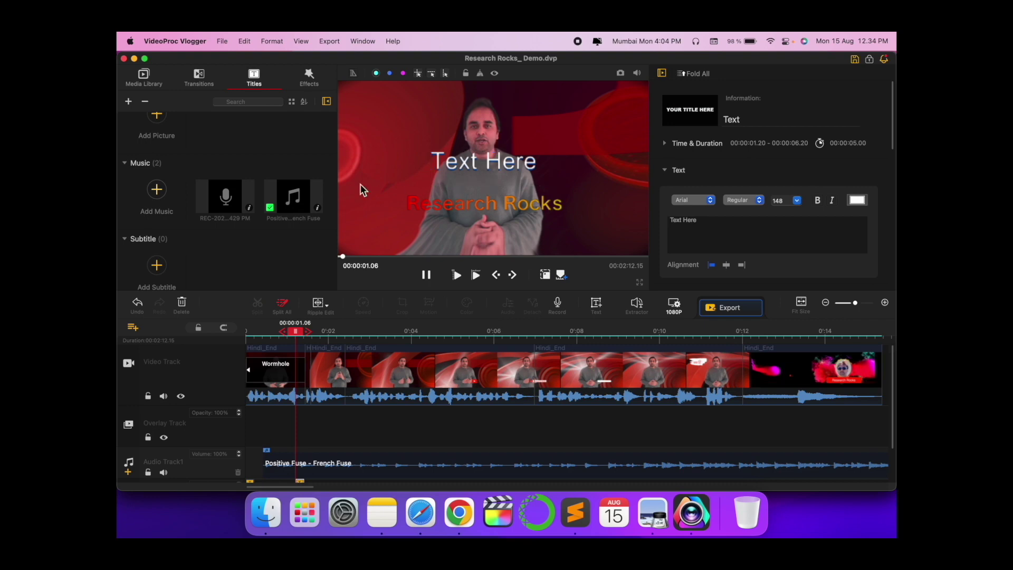
pyautogui.press('super+z')
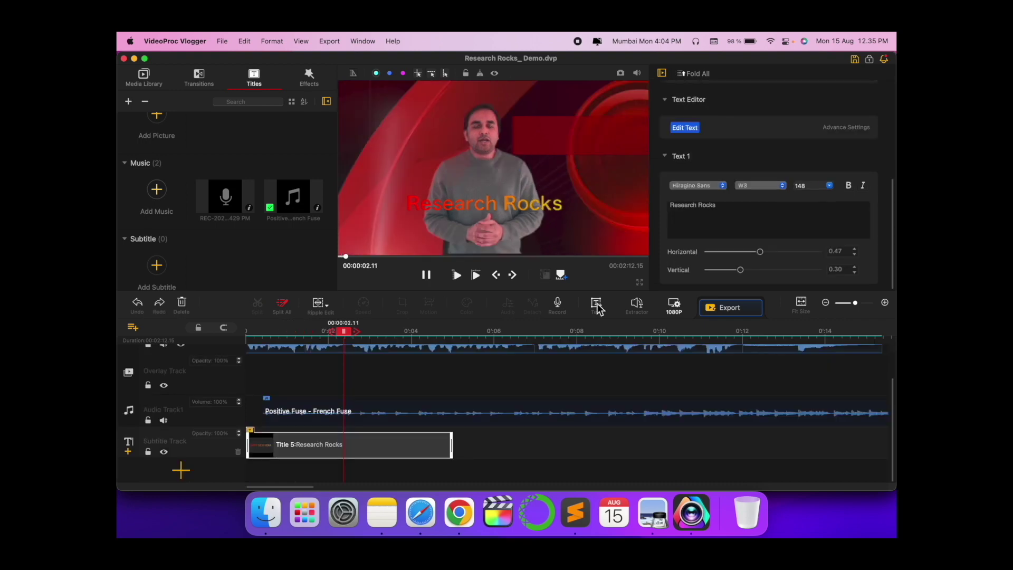
# - Trim the right edge of the Research Rocks title clip to shorten it
pyautogui.scroll(3, 395, 374)
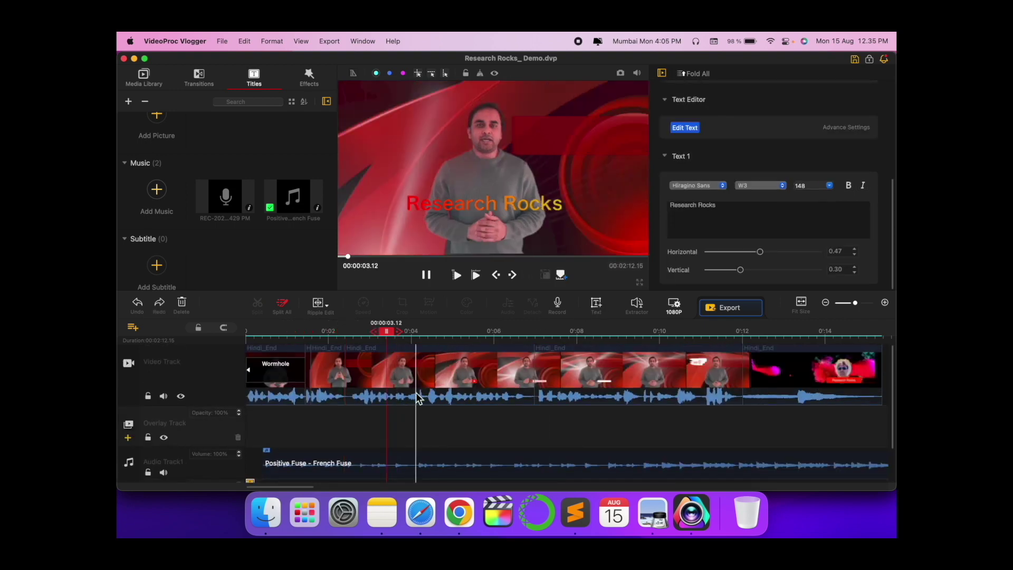
pyautogui.scroll(-3, 422, 401)
pyautogui.moveTo(446, 447); pyautogui.dragTo(320, 447)
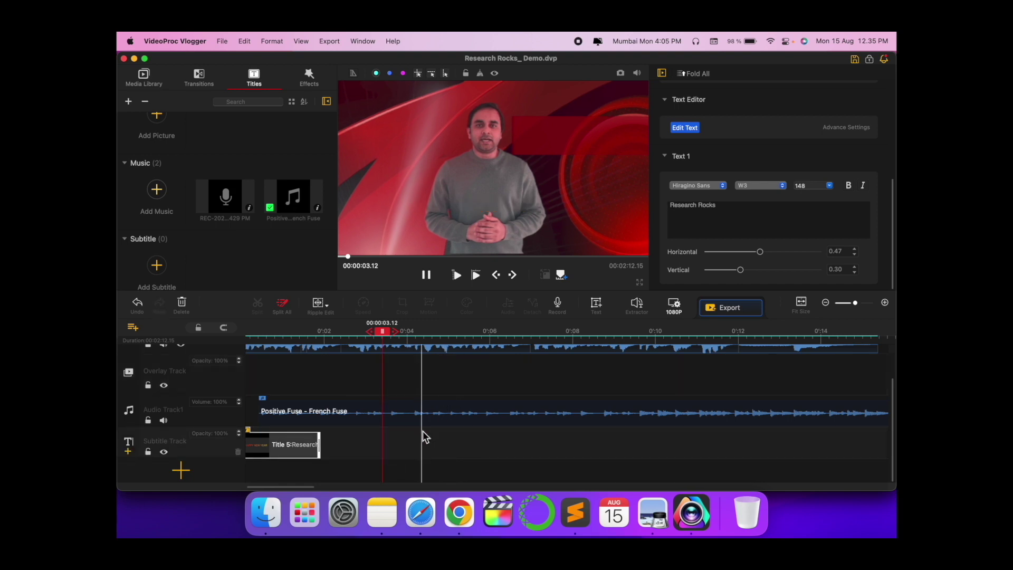
# - Add a right-aligned 'Demo' text title running 3.40 to 8.40 seconds
pyautogui.click(594, 306)
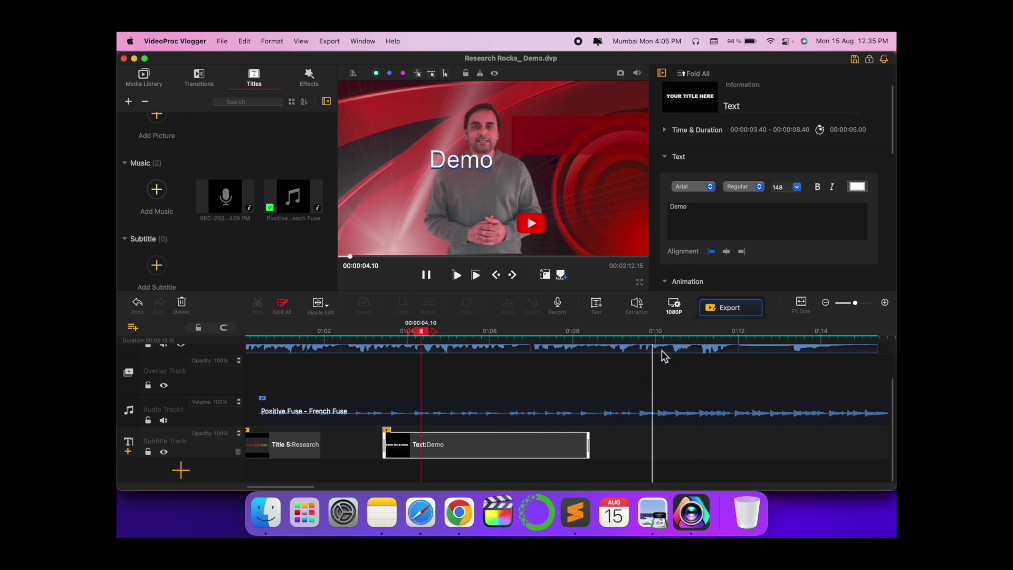
pyautogui.click(727, 252)
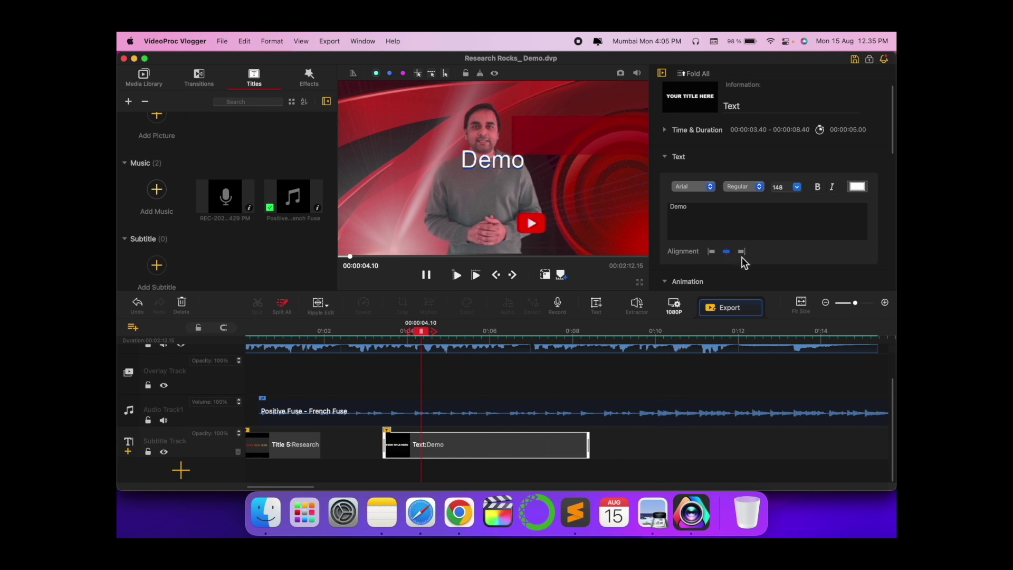
pyautogui.click(741, 251)
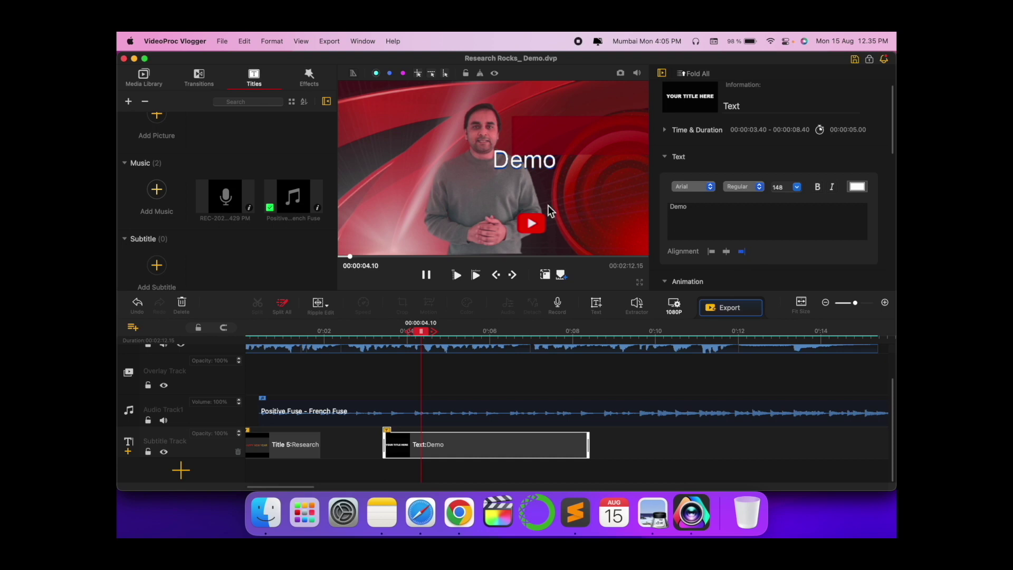
pyautogui.scroll(-5, 691, 175)
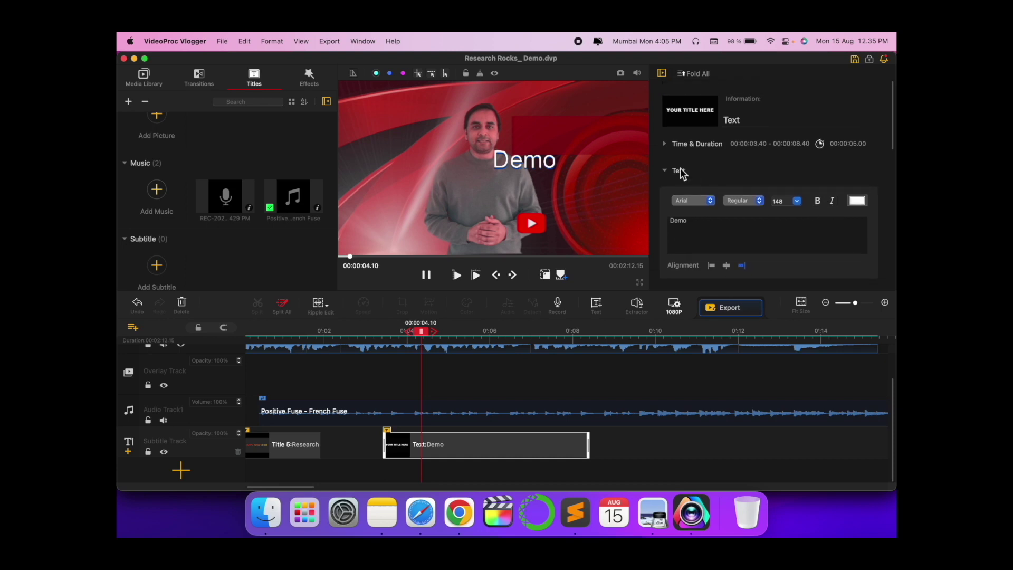
pyautogui.moveTo(718, 251); pyautogui.dragTo(762, 252)
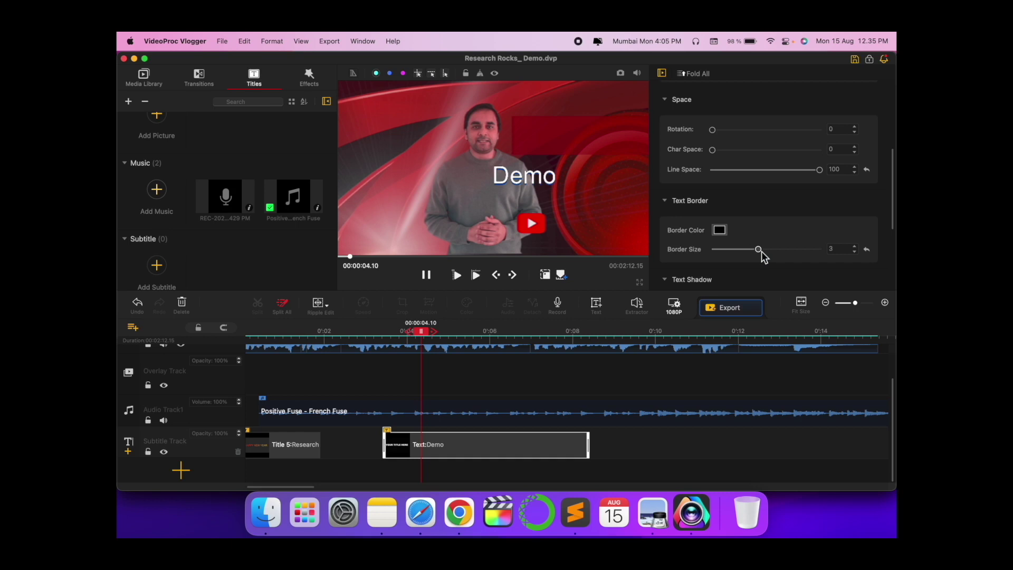
pyautogui.click(720, 231)
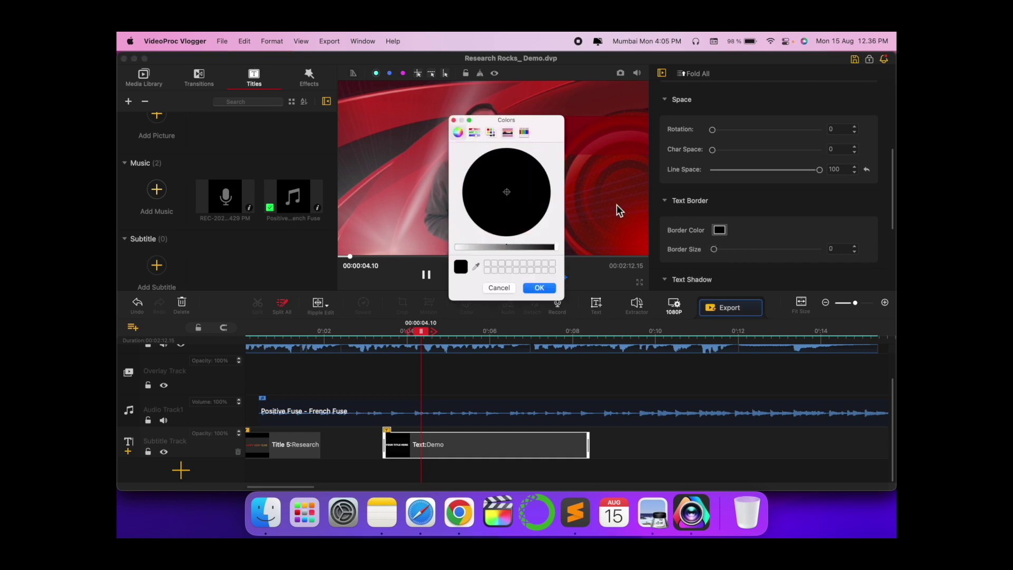
pyautogui.click(453, 121)
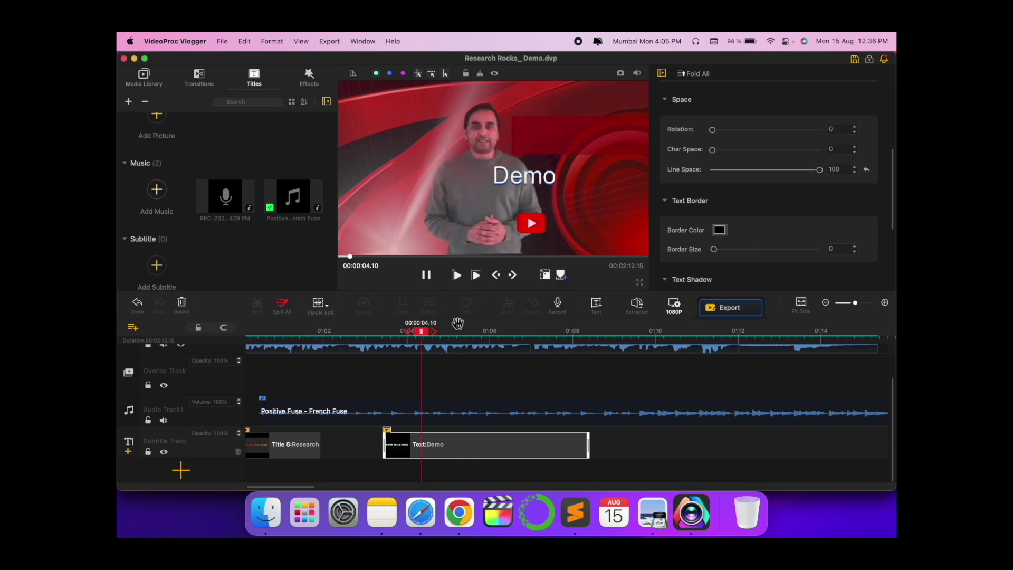
pyautogui.scroll(3, 449, 385)
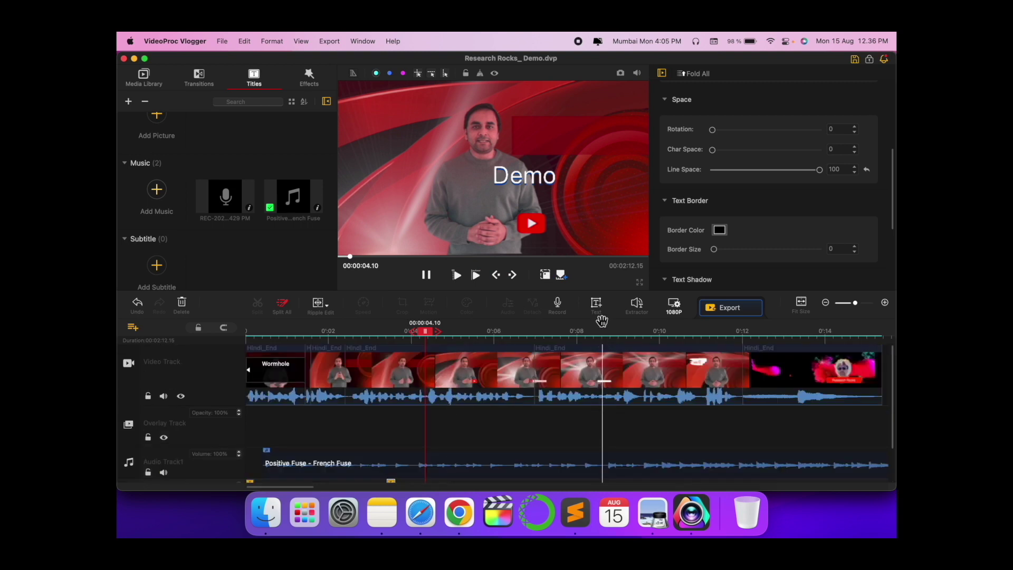
pyautogui.scroll(-2, 397, 387)
pyautogui.scroll(-1, 396, 386)
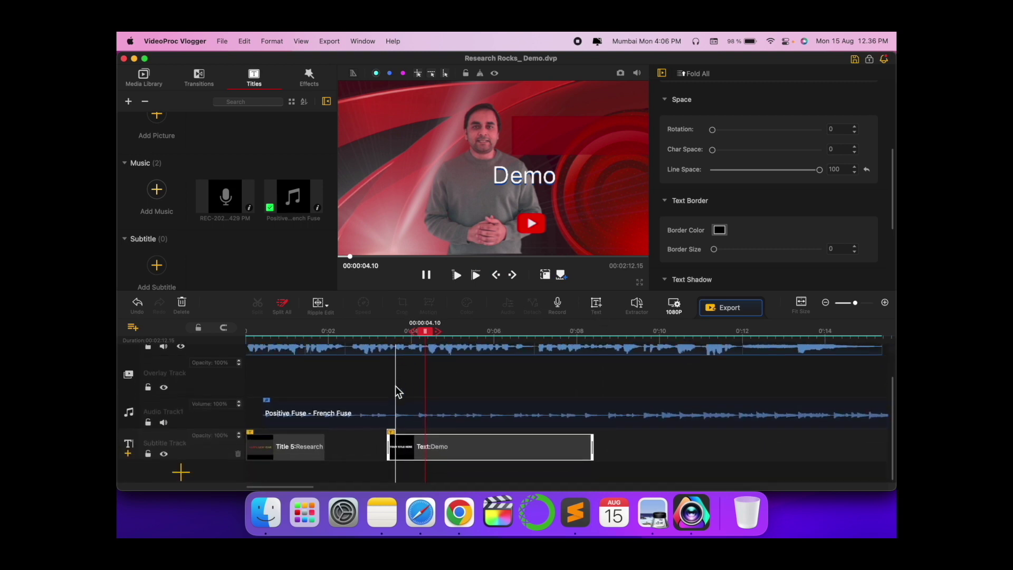
pyautogui.scroll(-1, 396, 389)
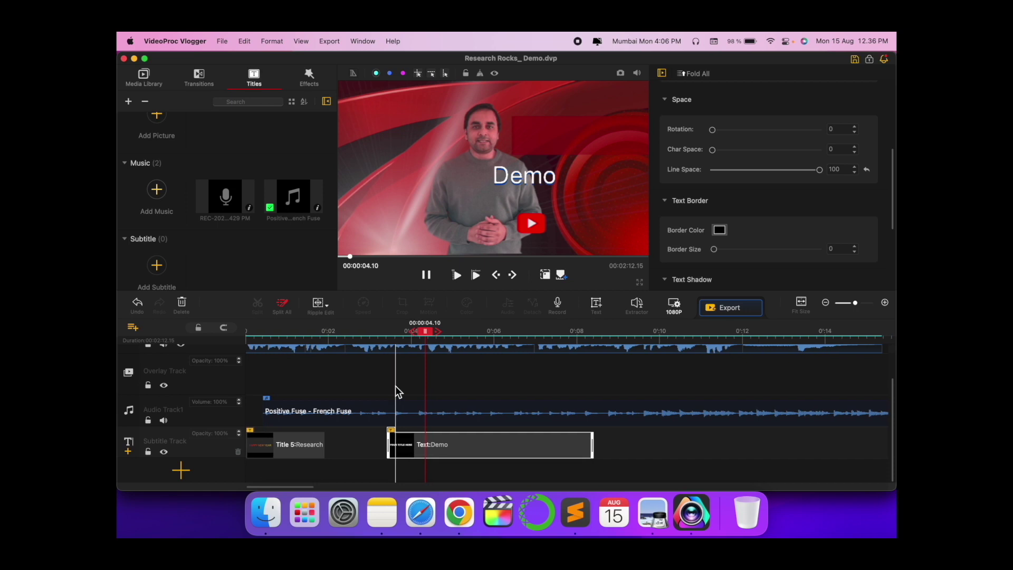
pyautogui.scroll(3, 403, 424)
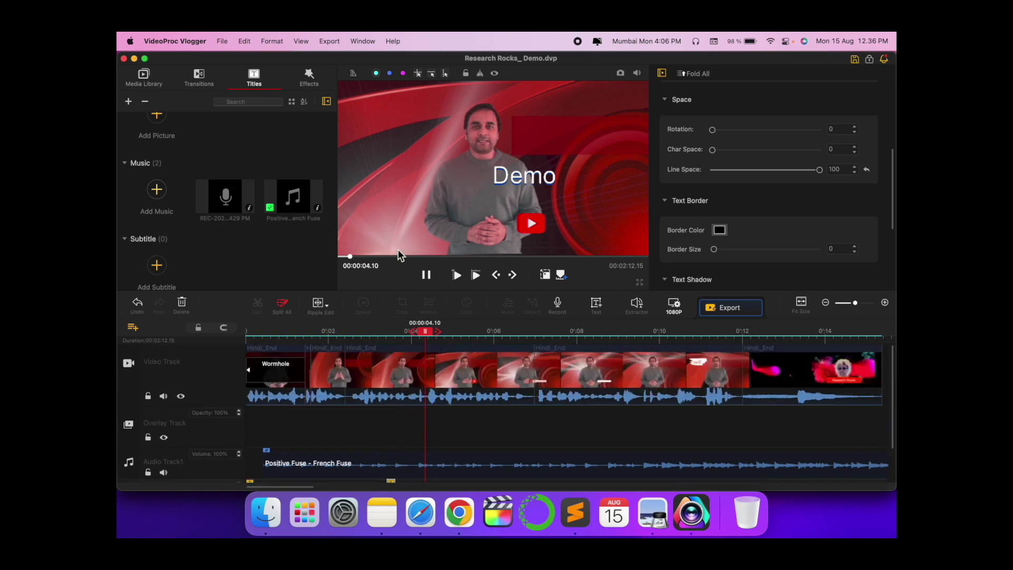
# - Place the Heart effect on the effect track starting at 0:04
pyautogui.click(308, 79)
pyautogui.scroll(-5, 279, 230)
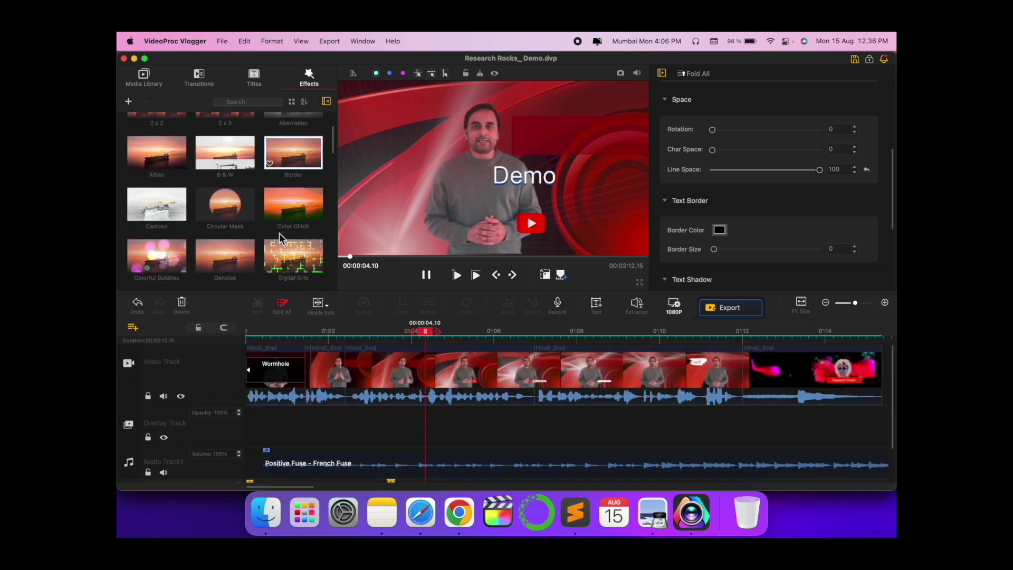
pyautogui.scroll(-3, 277, 232)
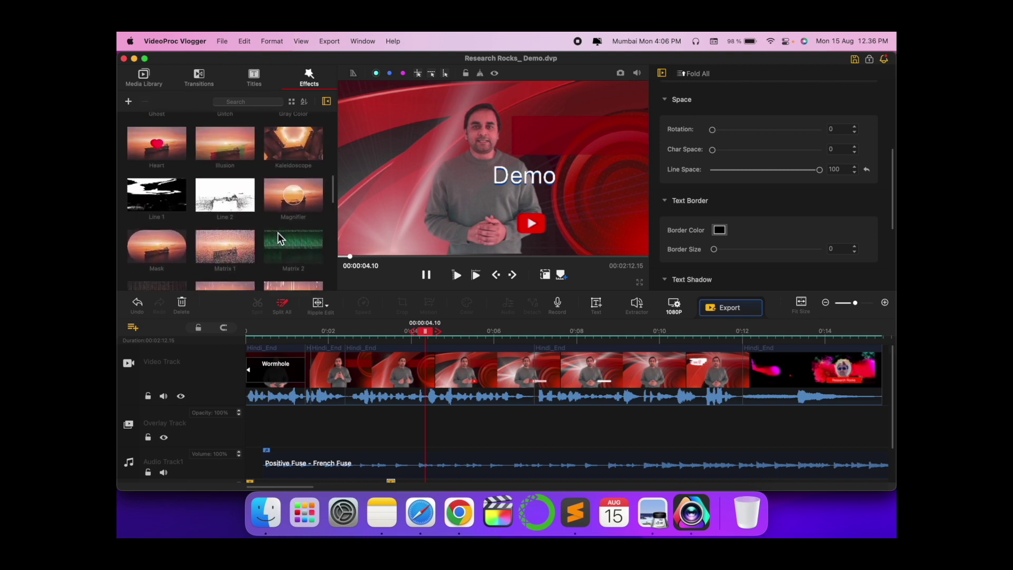
pyautogui.moveTo(157, 165); pyautogui.dragTo(425, 446)
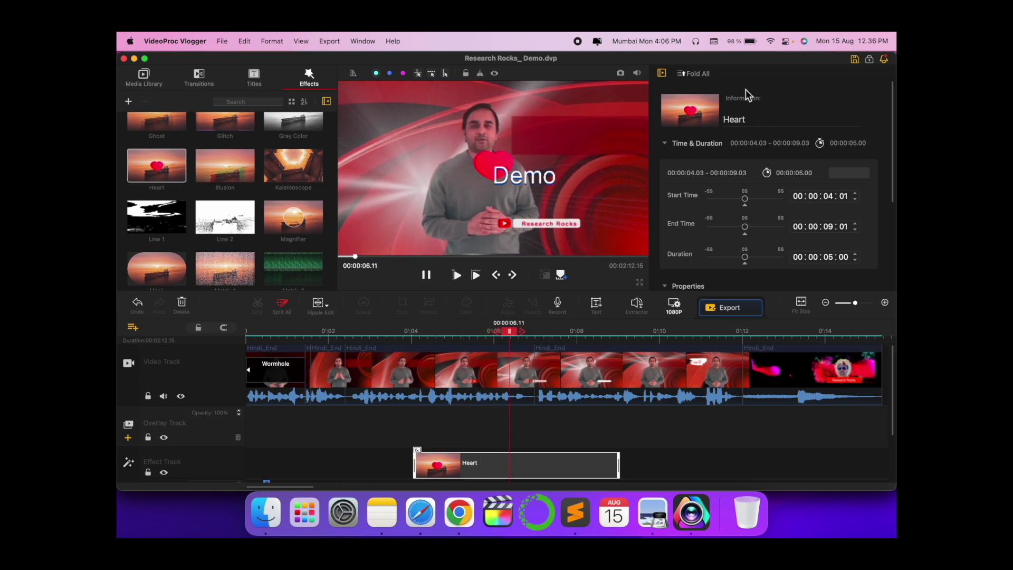
pyautogui.moveTo(744, 198); pyautogui.dragTo(733, 198)
# - Add a Time Code effect to the effect track, then undo it
pyautogui.scroll(-3, 726, 237)
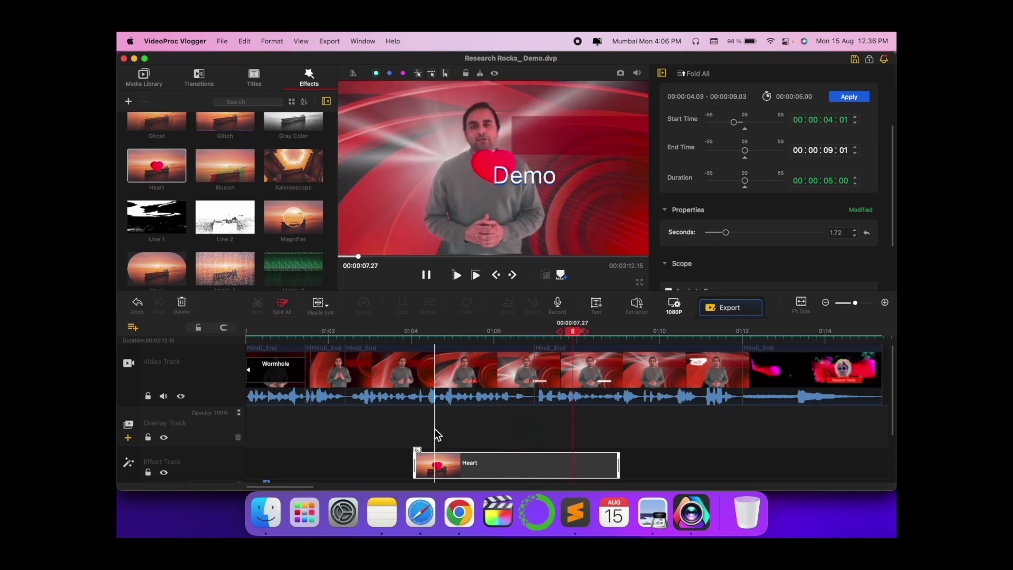
pyautogui.scroll(-10, 227, 226)
pyautogui.scroll(-5, 226, 226)
pyautogui.moveTo(231, 209); pyautogui.dragTo(631, 460)
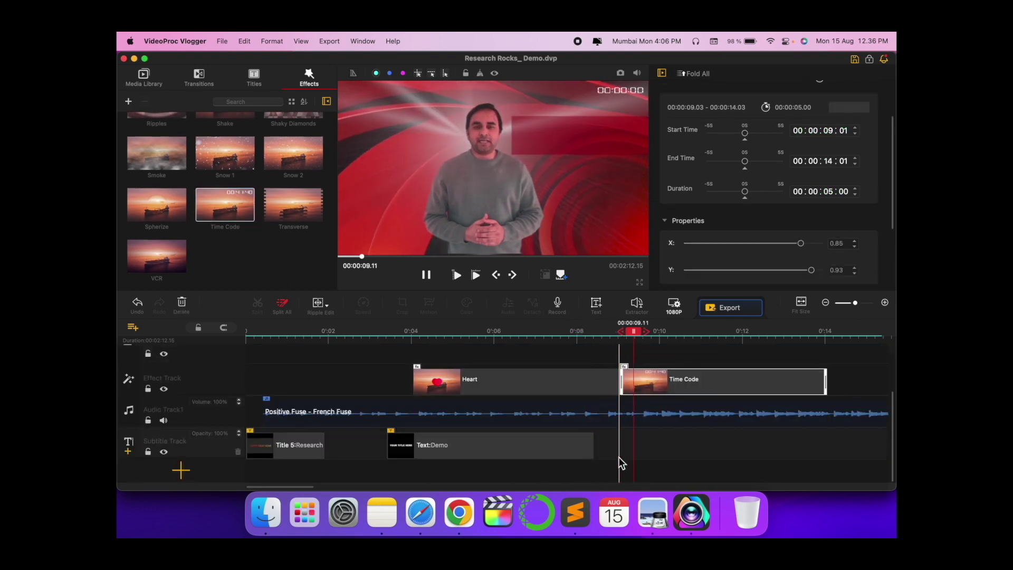
pyautogui.hscroll(10, 619, 457)
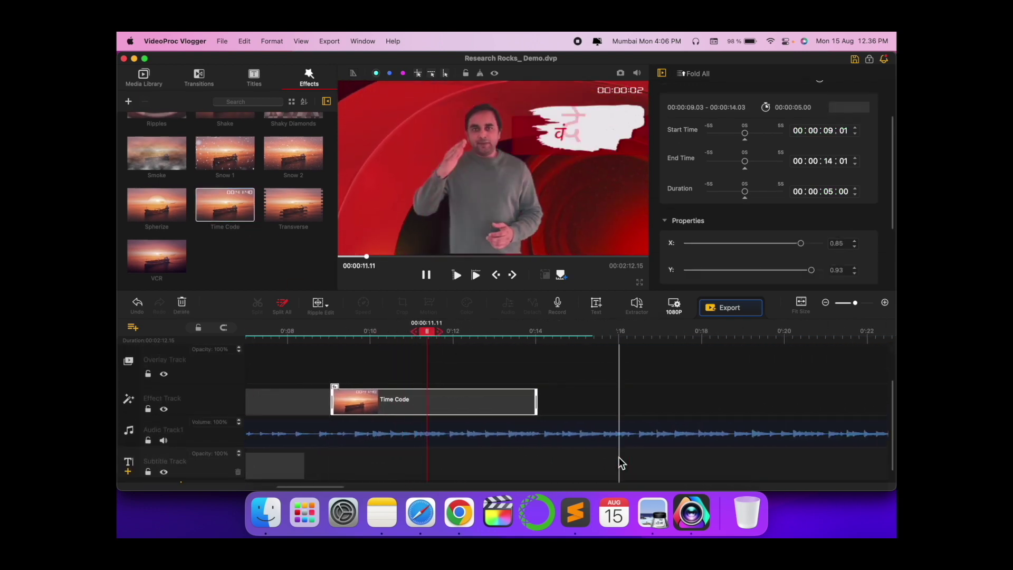
pyautogui.hscroll(-2, 434, 460)
pyautogui.scroll(-1, 434, 460)
pyautogui.moveTo(422, 387); pyautogui.dragTo(404, 474)
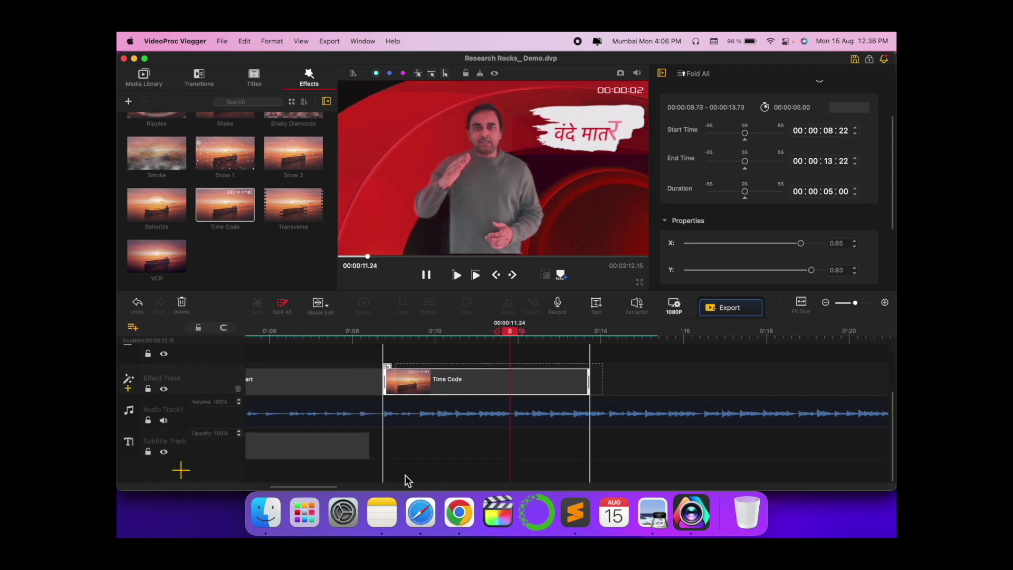
pyautogui.press('super+z')
pyautogui.press('super+z')
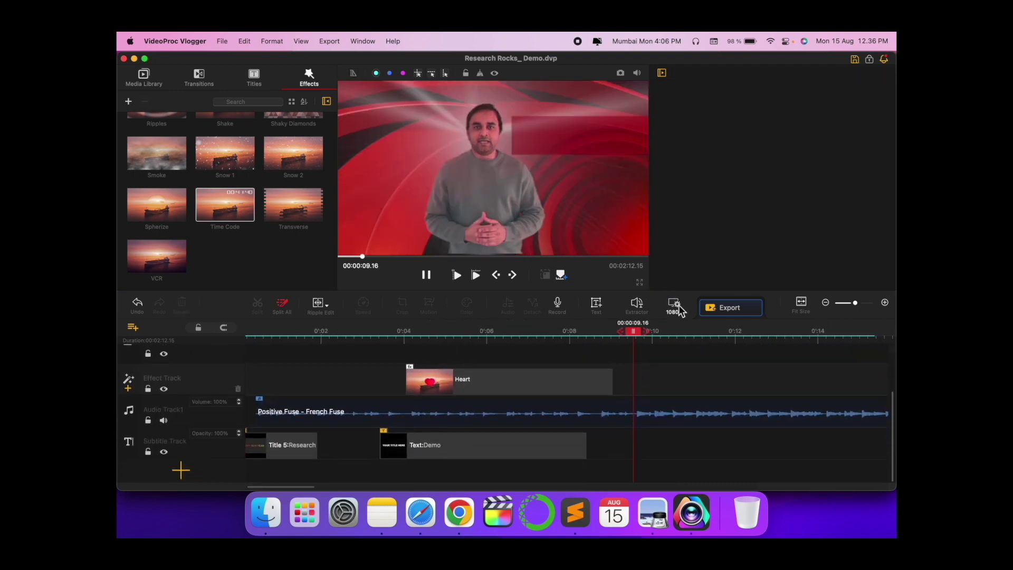
# - Switch the project resolution from 1080P to 4K 3840 x 2160 (16:9)
pyautogui.click(675, 304)
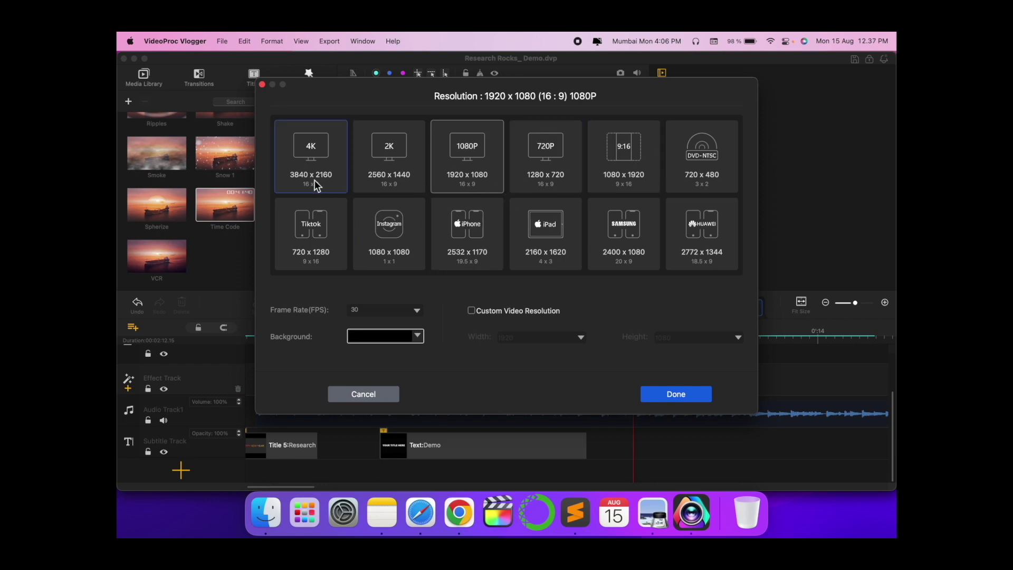
pyautogui.click(394, 157)
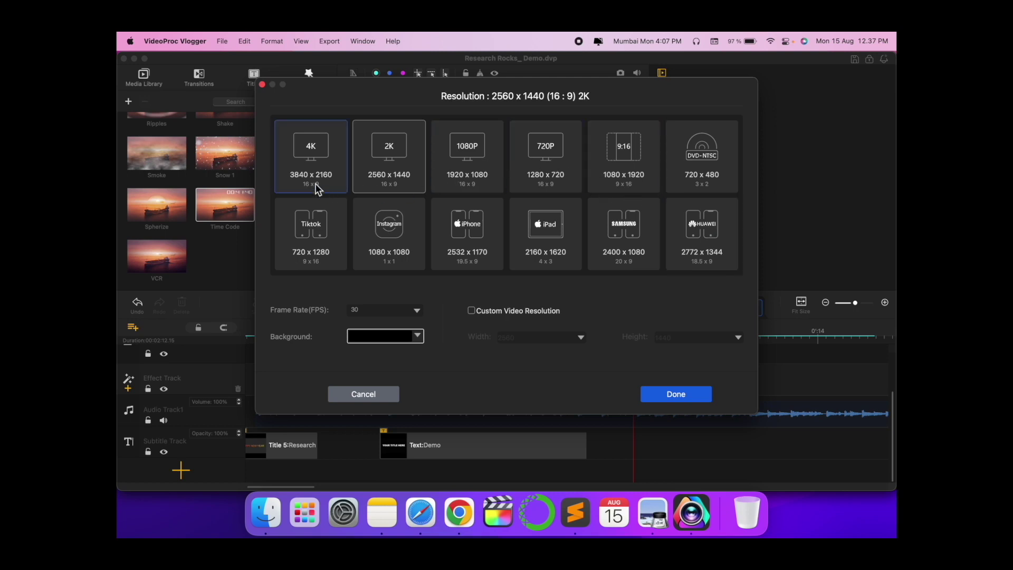
pyautogui.click(318, 156)
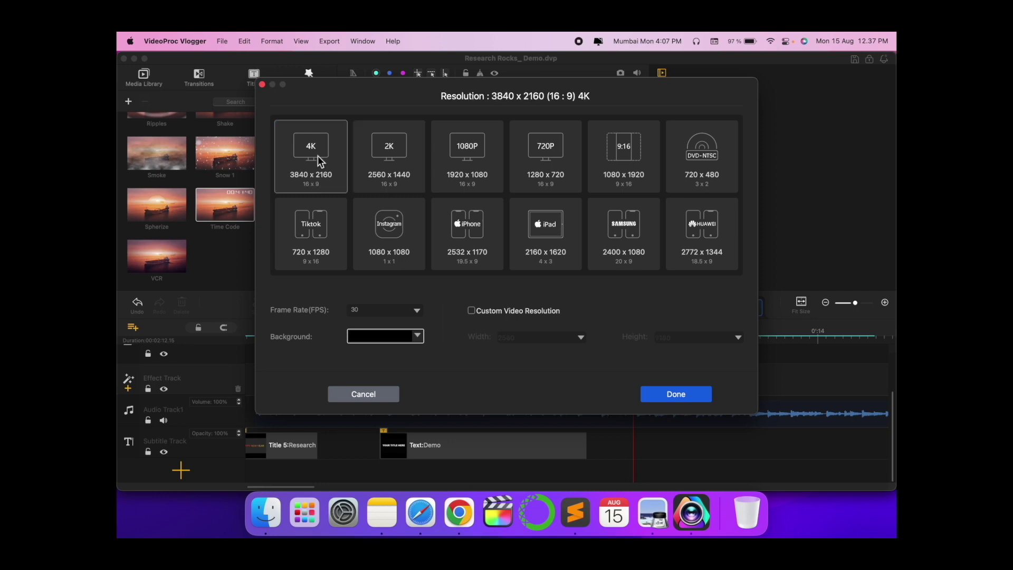
pyautogui.click(678, 399)
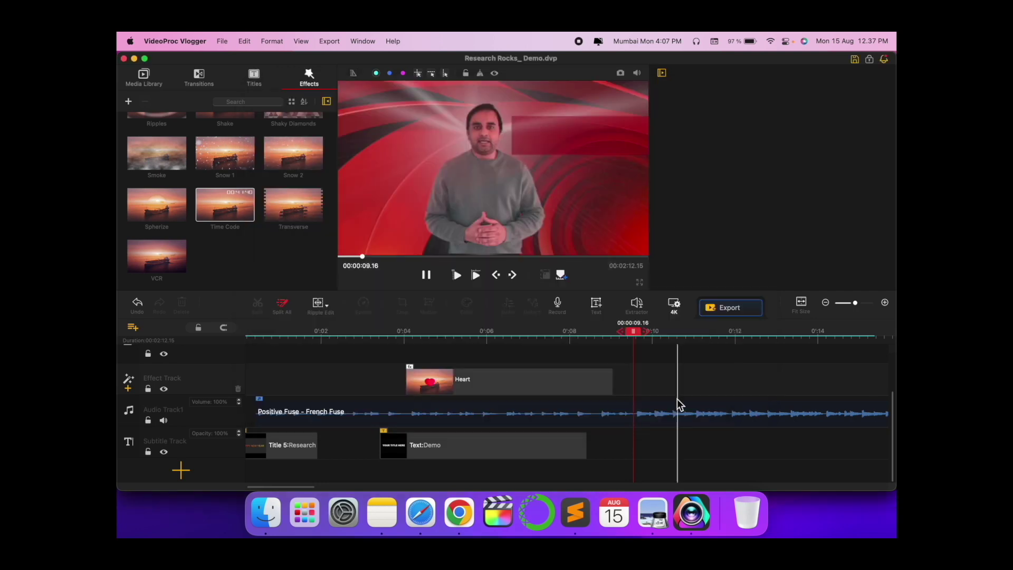
# - Save, then export at High quality with High Quality Engine and AVC (H.264) codec
pyautogui.click(854, 59)
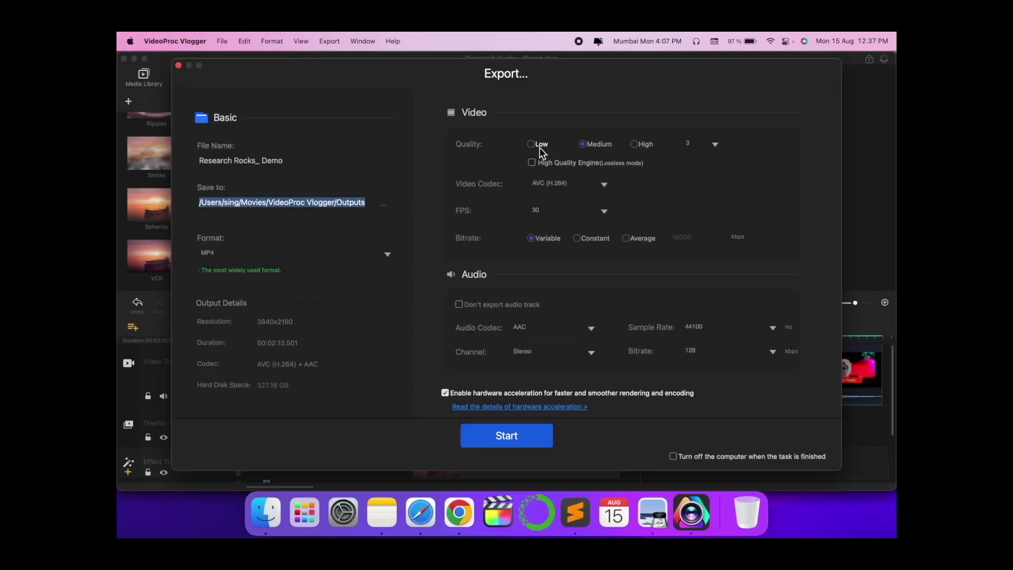
pyautogui.click(635, 144)
pyautogui.click(534, 165)
pyautogui.click(590, 185)
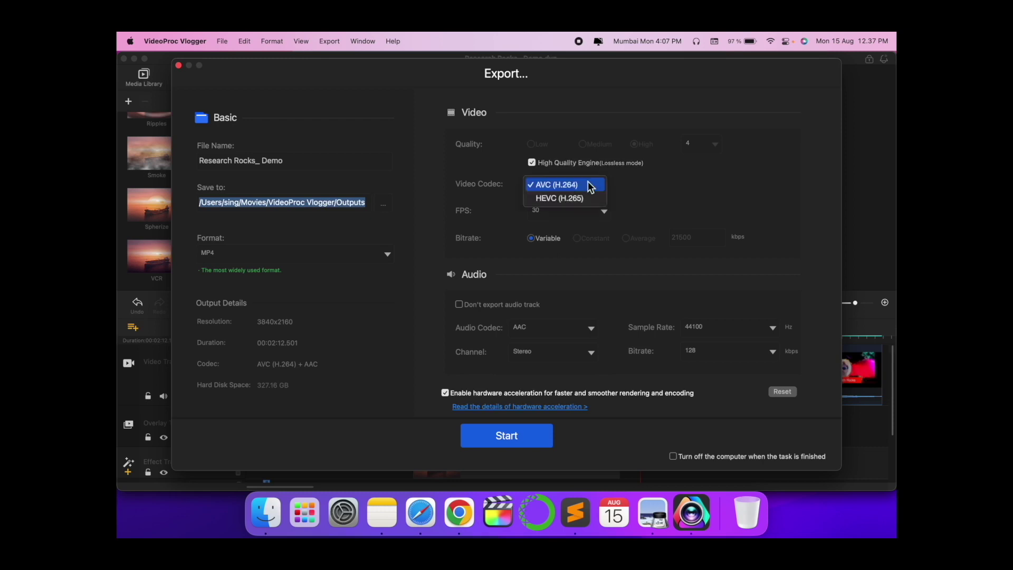
pyautogui.click(589, 186)
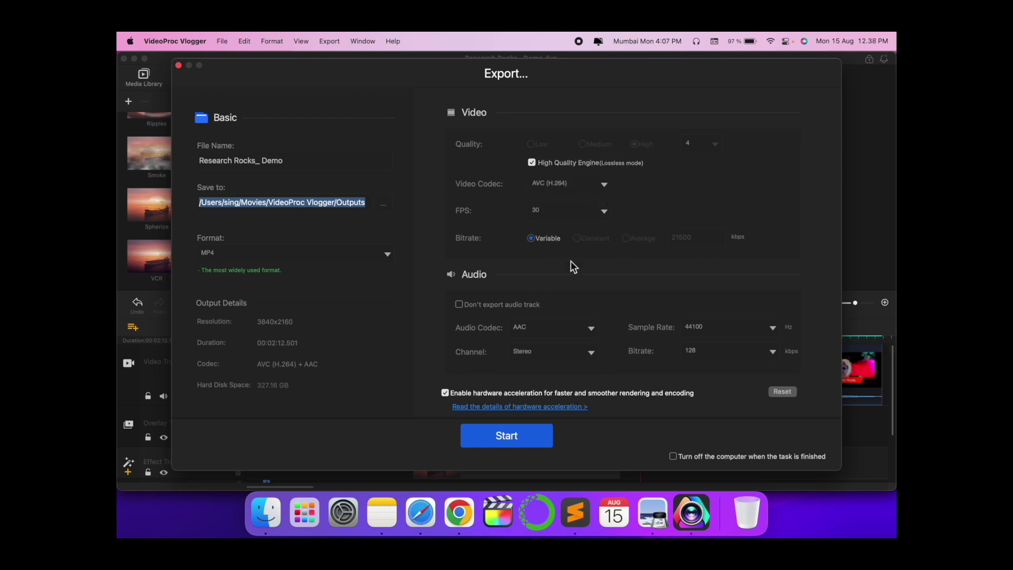
pyautogui.click(498, 437)
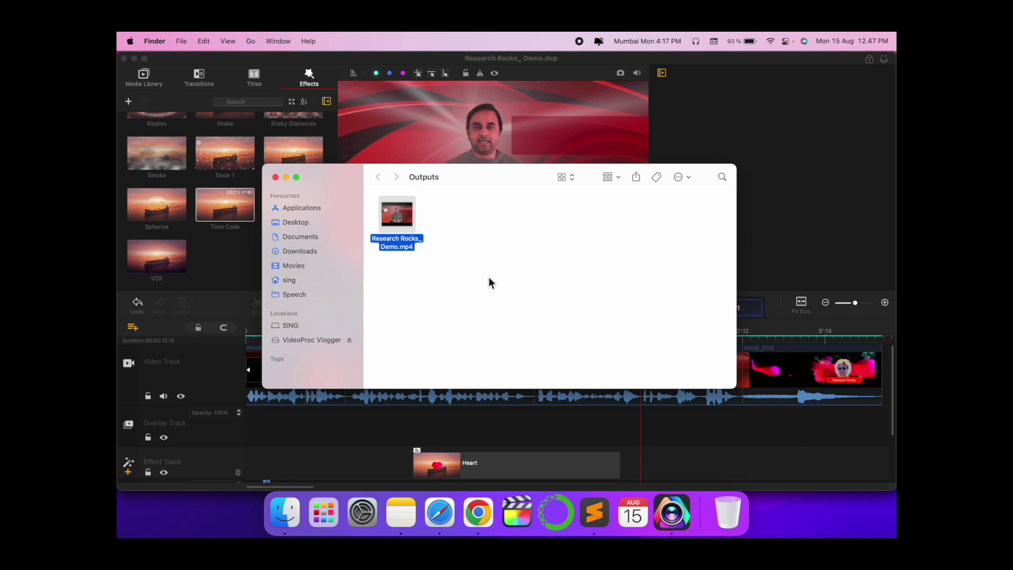
# - Play the exported Research Rocks_ Demo.mp4 in QuickTime Player
pyautogui.doubleClick(409, 221)
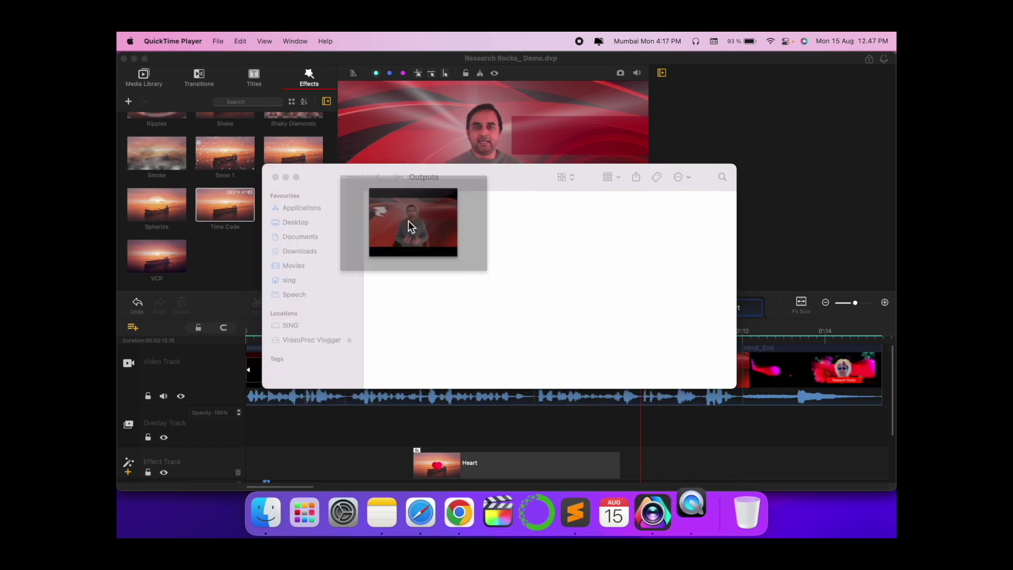
pyautogui.press('space')
pyautogui.moveTo(548, 407); pyautogui.dragTo(277, 458)
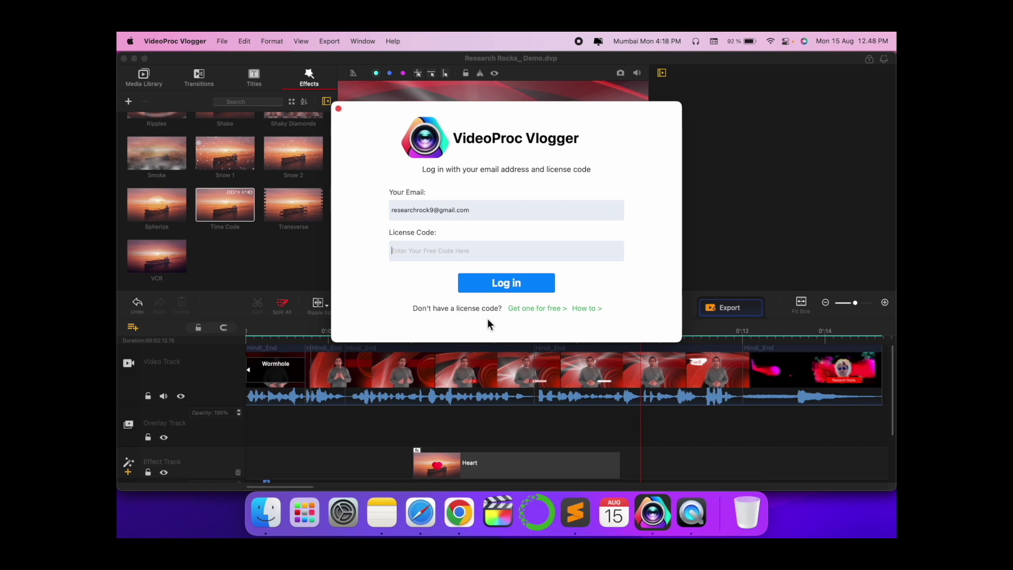
# - Request a free licence code sent to the account's e-mail address
pyautogui.click(558, 309)
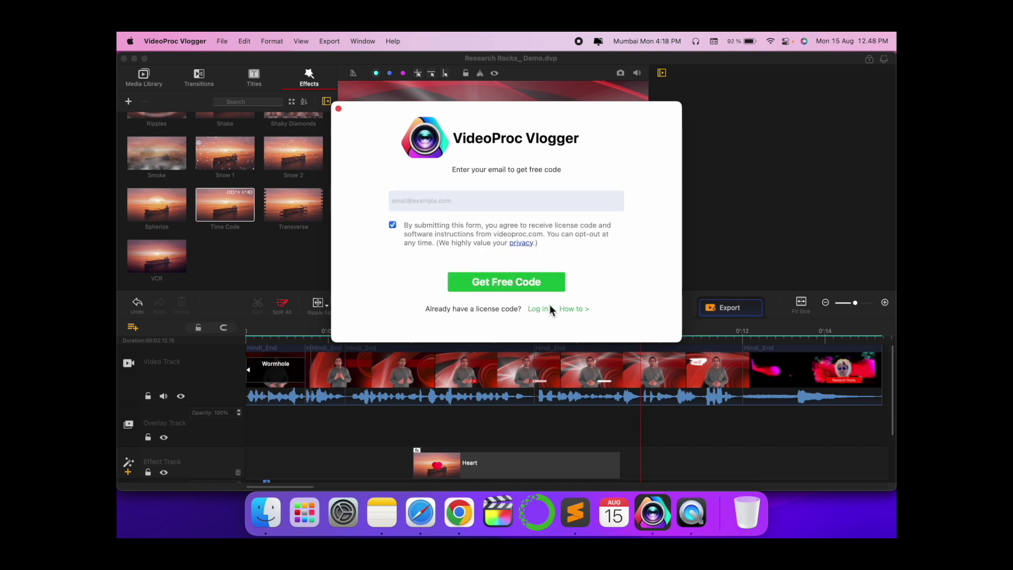
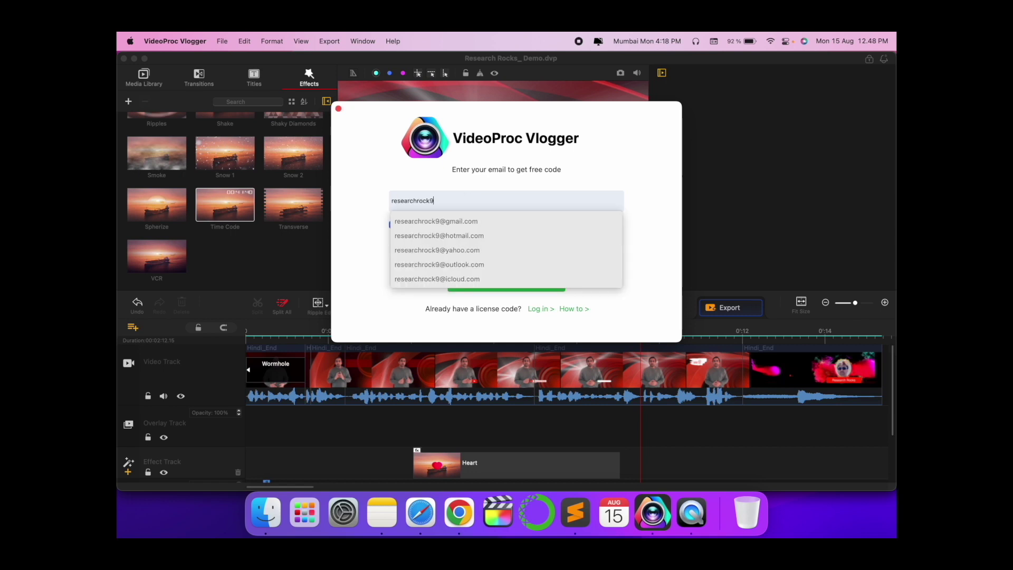
pyautogui.click(480, 224)
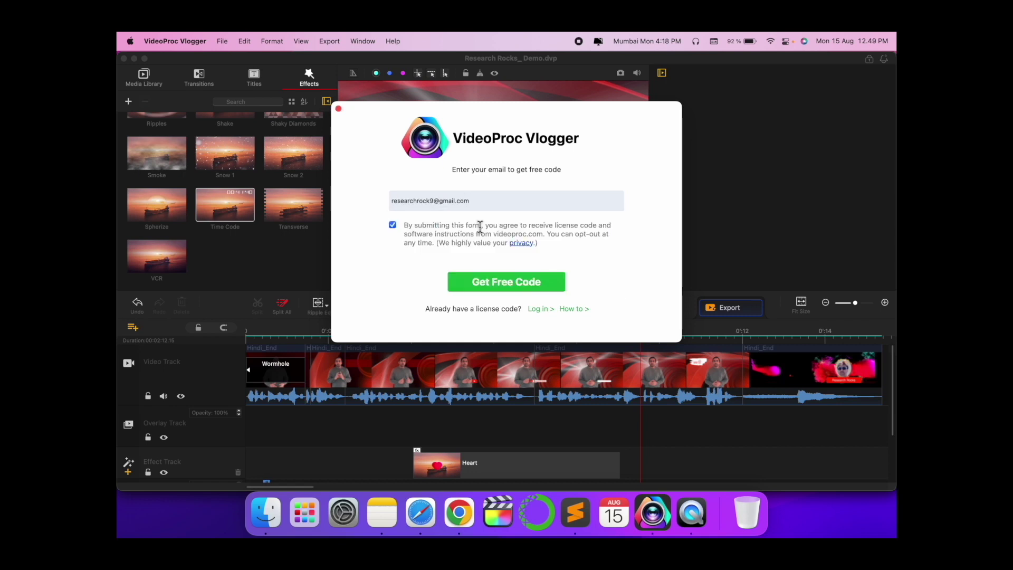
pyautogui.click(535, 290)
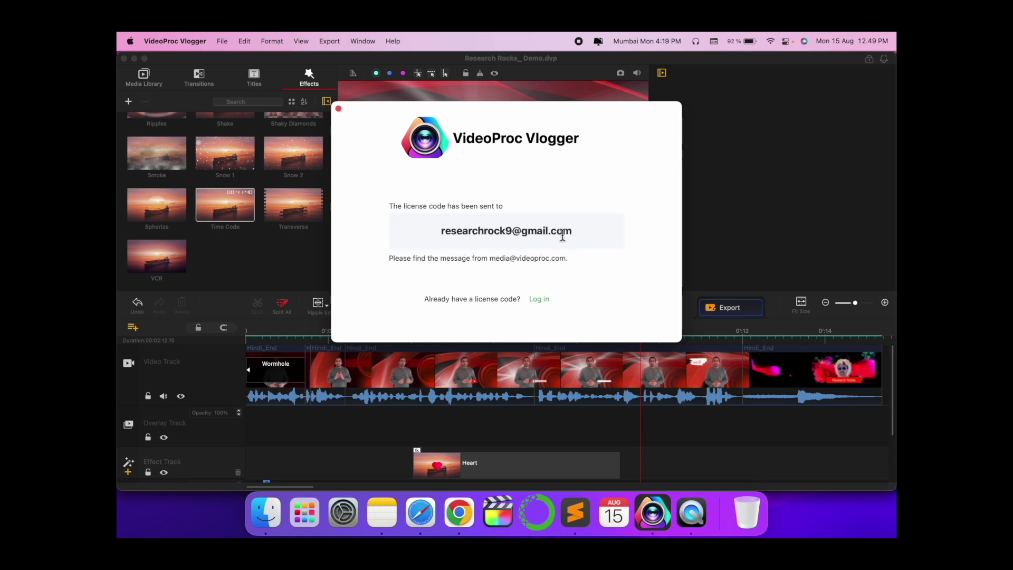
pyautogui.click(415, 535)
# - Open the VideoProc licence code email under Gmail's Updates and select the code
pyautogui.click(844, 97)
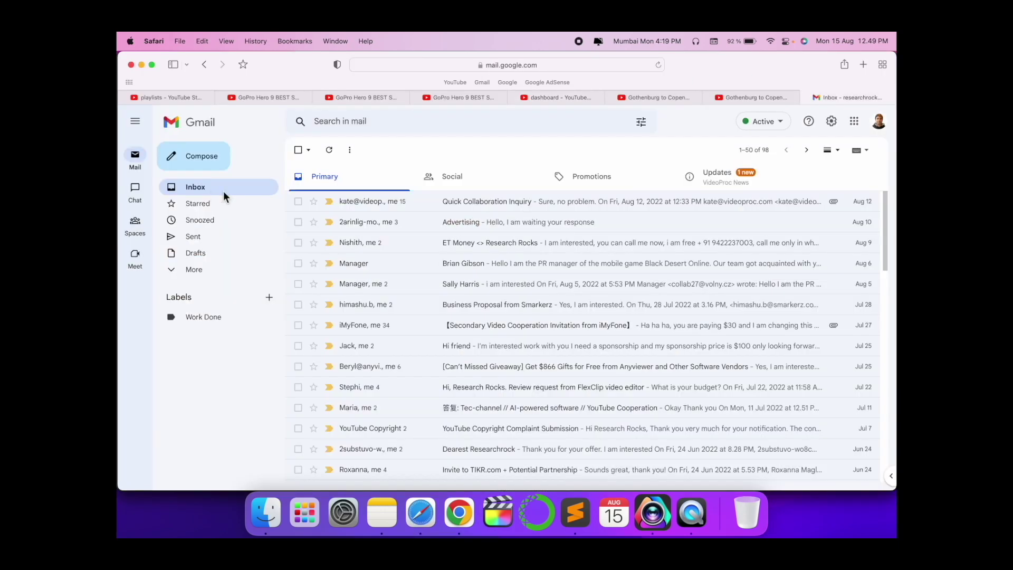
pyautogui.click(737, 178)
pyautogui.click(498, 207)
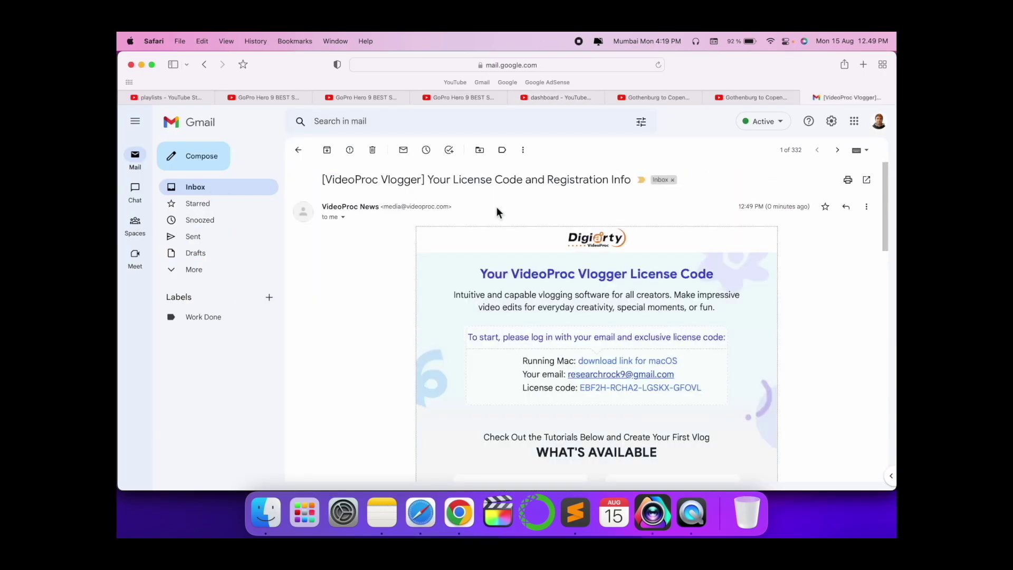
pyautogui.scroll(-3, 527, 308)
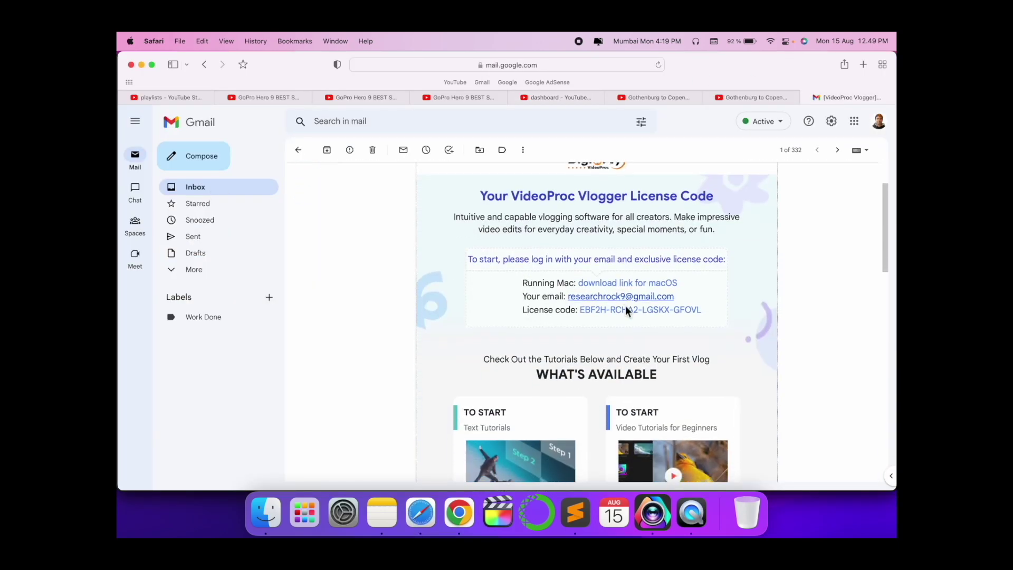
pyautogui.moveTo(704, 316); pyautogui.dragTo(580, 312)
pyautogui.press('super+c')
pyautogui.click(663, 509)
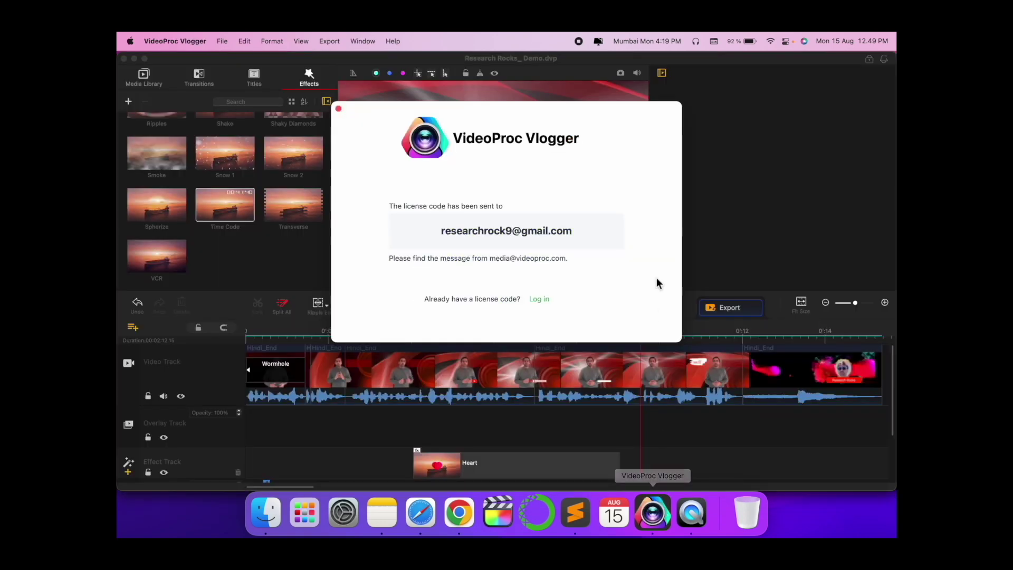
# - Log in with the pasted licence code and dismiss the Login Successful confirmation
pyautogui.click(542, 296)
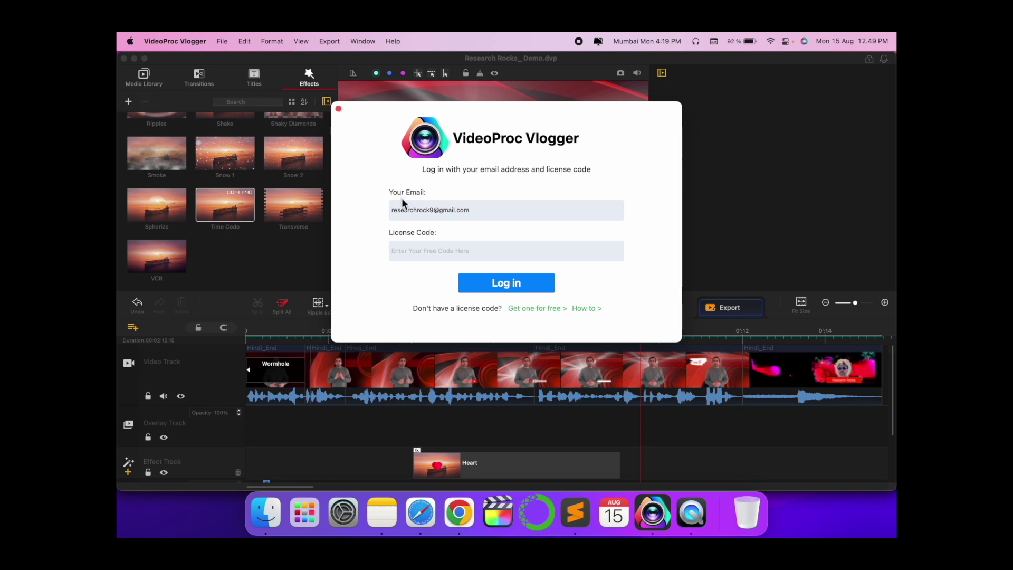
pyautogui.press('super+v')
pyautogui.click(490, 285)
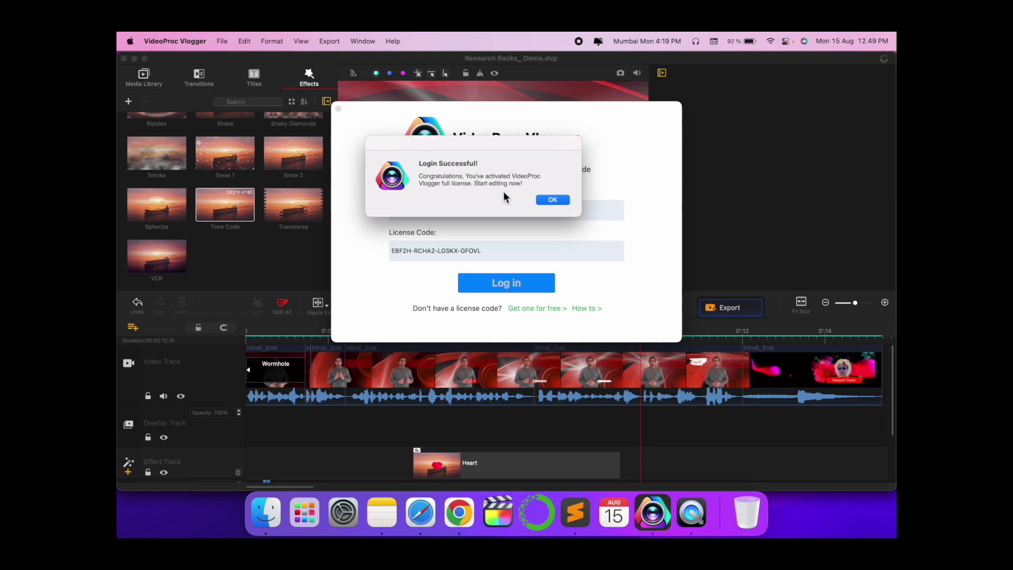
pyautogui.click(556, 201)
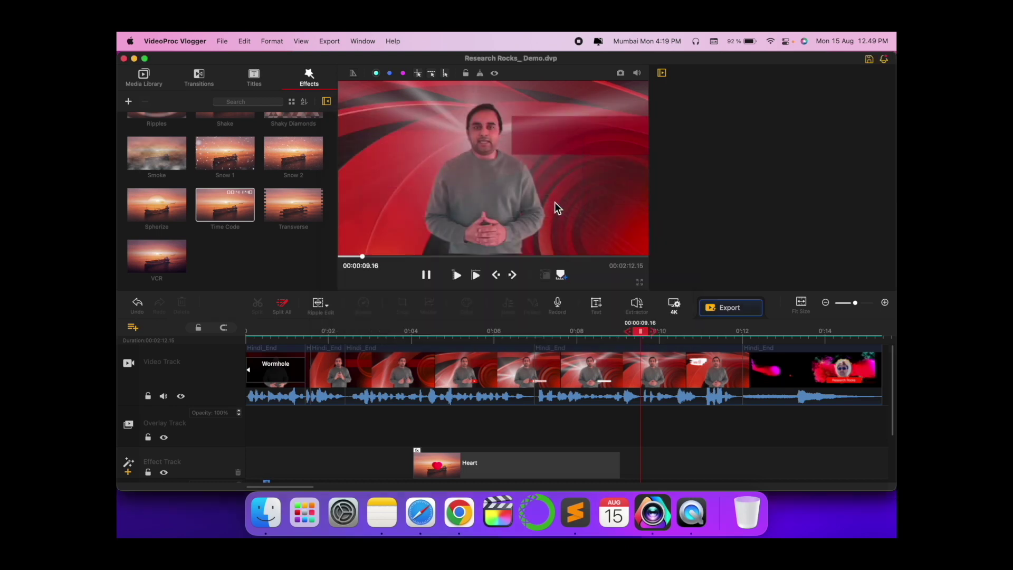